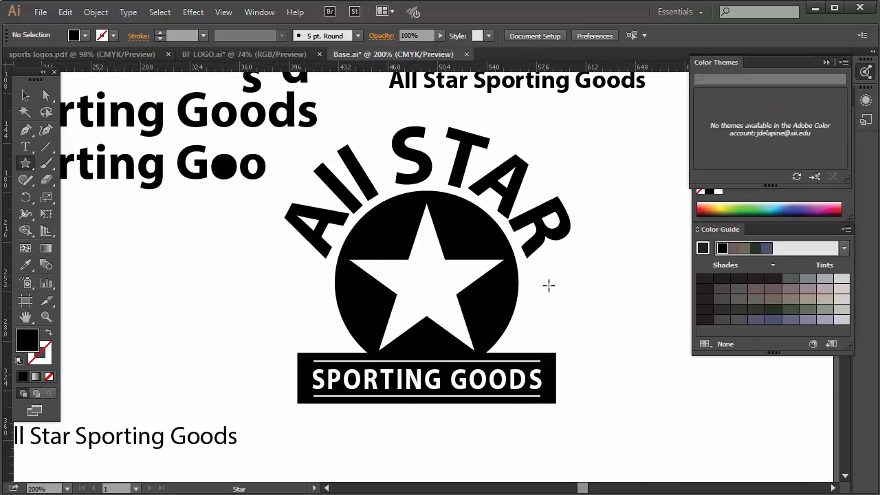
left_click_drag(549, 285, 557, 298)
key("v")
left_click(609, 328)
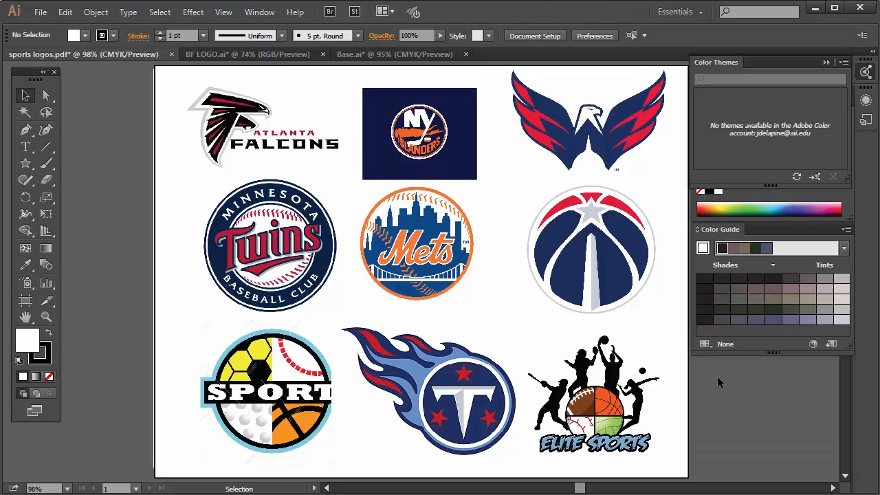
Step: Toggle the visibility of Layer 1 in the sports logos document to compare the colour logo references with the black-and-white ones
left_click(701, 341)
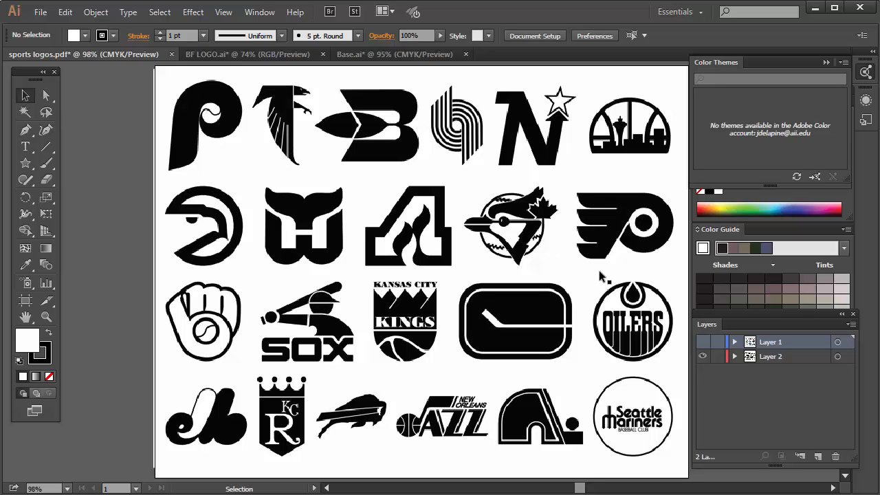
left_click(703, 343)
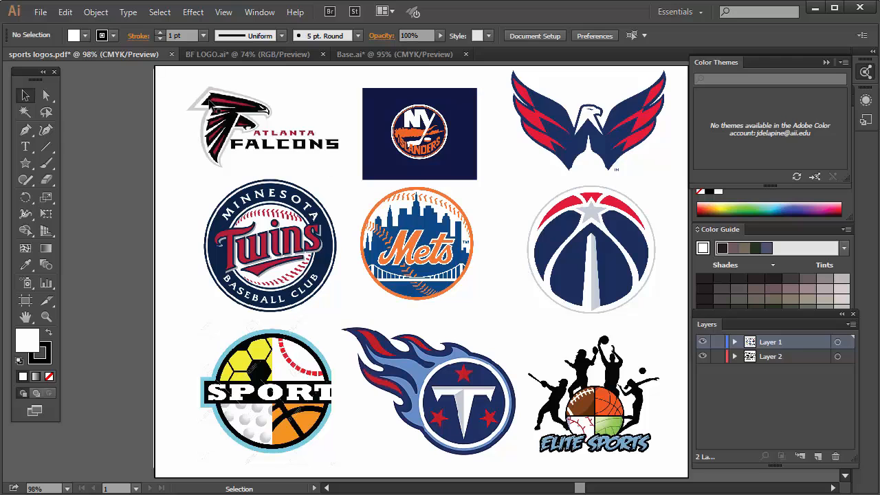
left_click(703, 343)
left_click(702, 343)
left_click(701, 343)
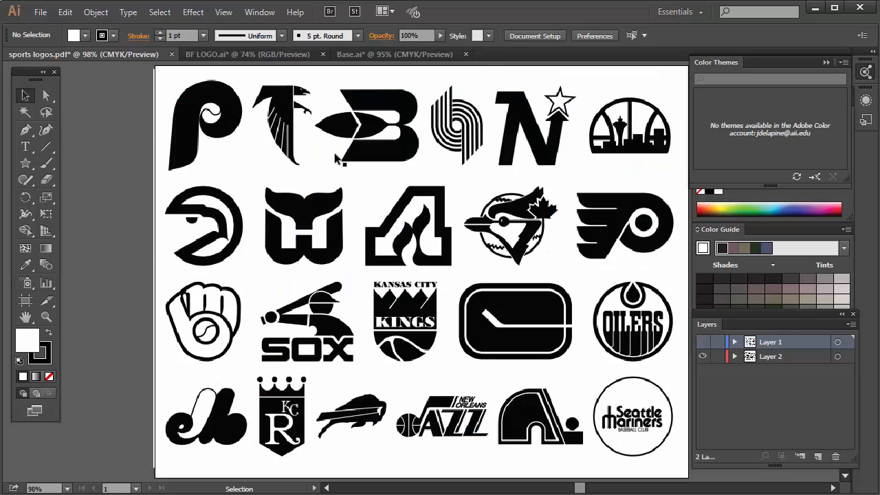
left_click(701, 342)
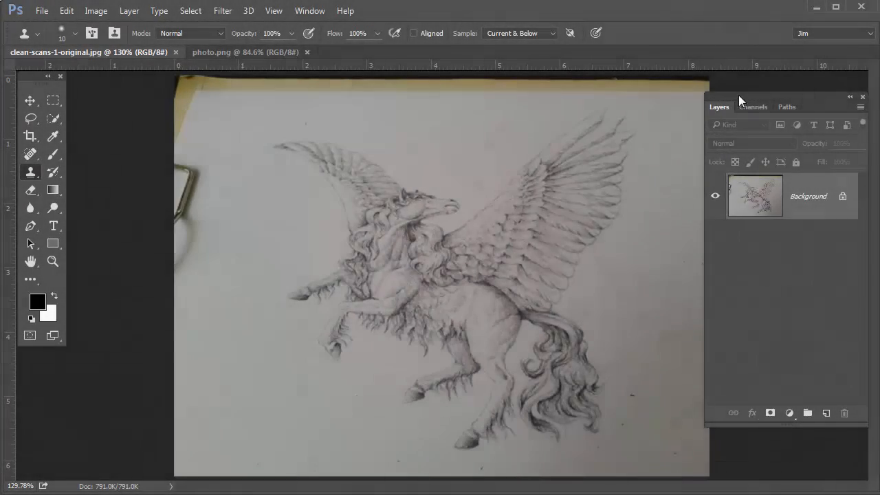
Step: Switch to Photoshop and crop the winged horse scan to a rectangular selection tightly around the drawing
left_click_drag(743, 100, 777, 104)
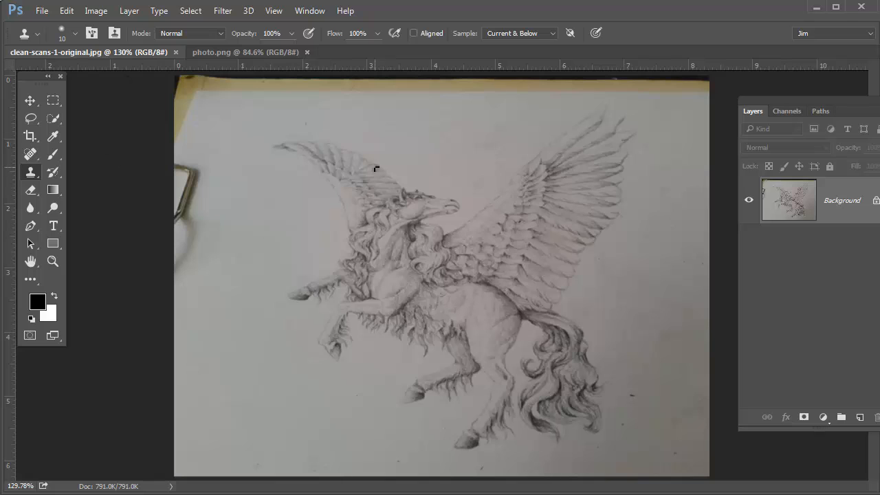
key("m")
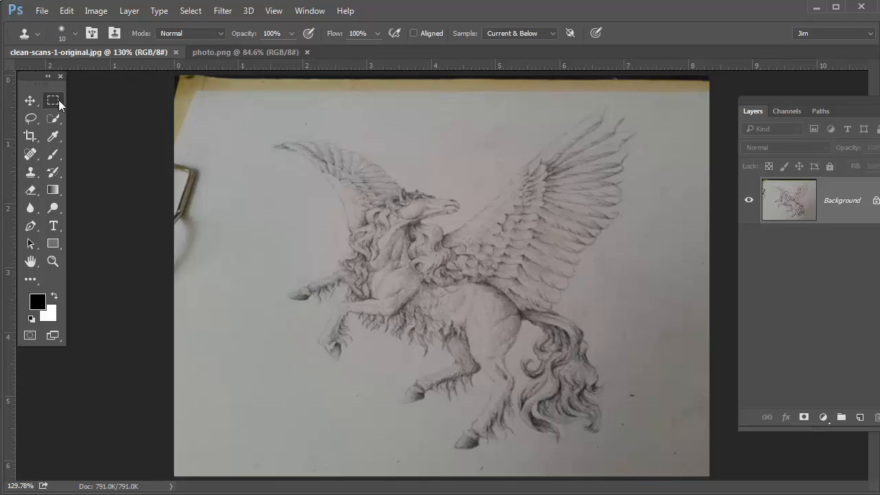
left_click_drag(375, 304, 646, 458)
left_click(255, 115)
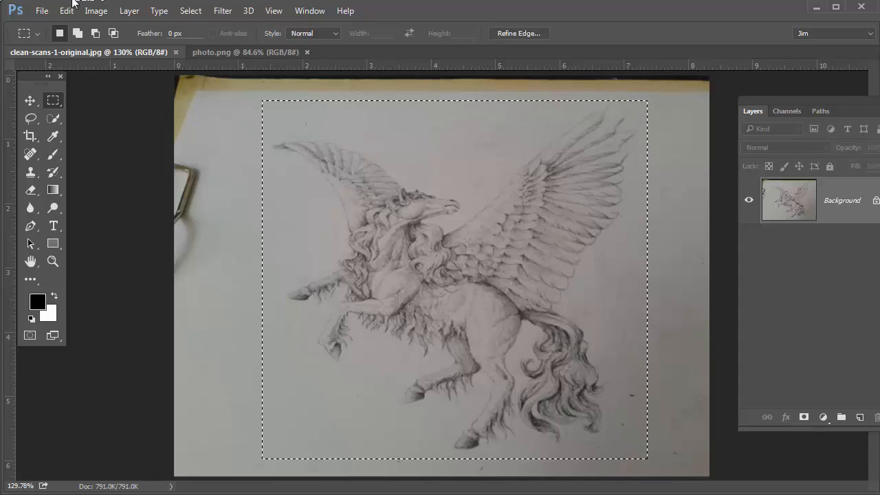
left_click(96, 11)
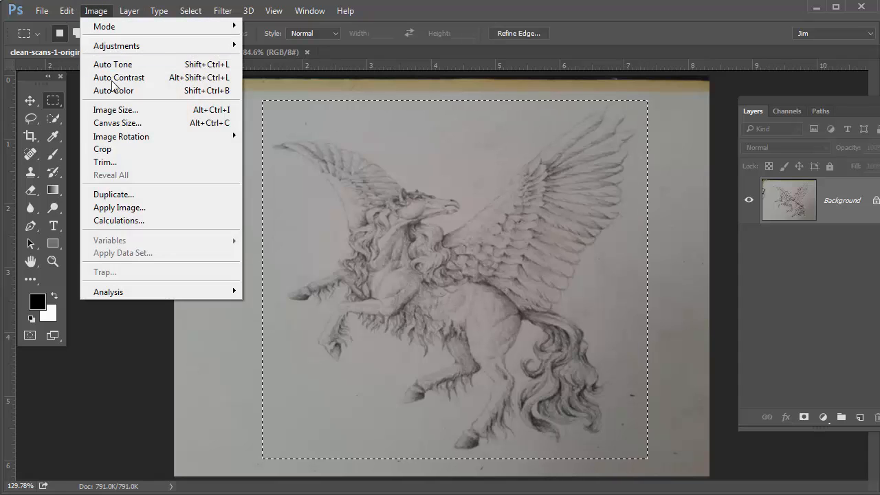
left_click(124, 152)
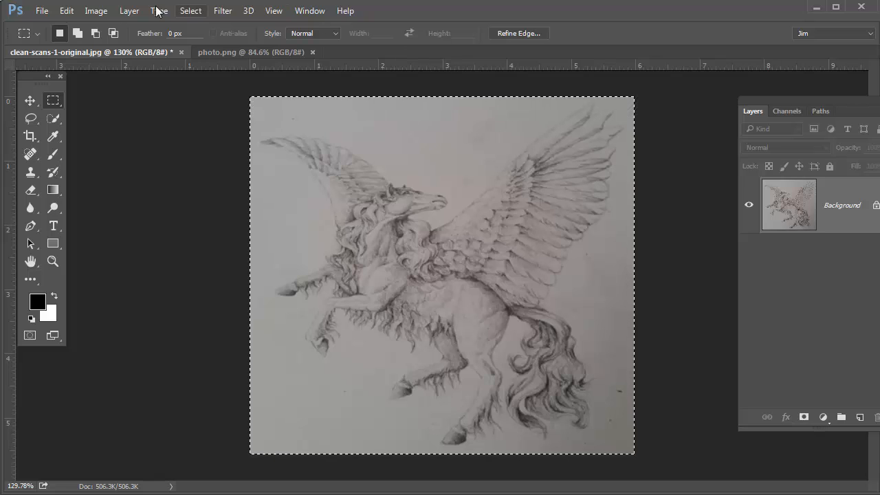
Step: Apply a Levels adjustment to the drawing with the black input level at 23 and the white input level at 178
left_click(96, 11)
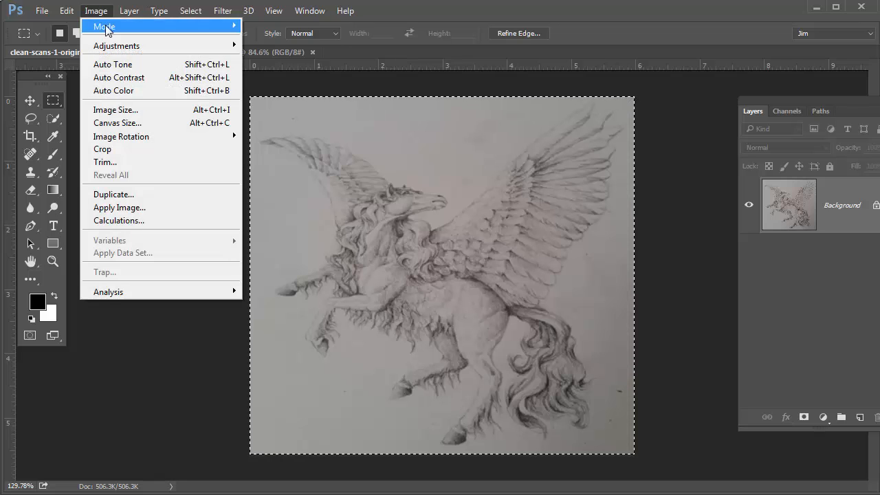
mouse_move(128, 46)
left_click(287, 59)
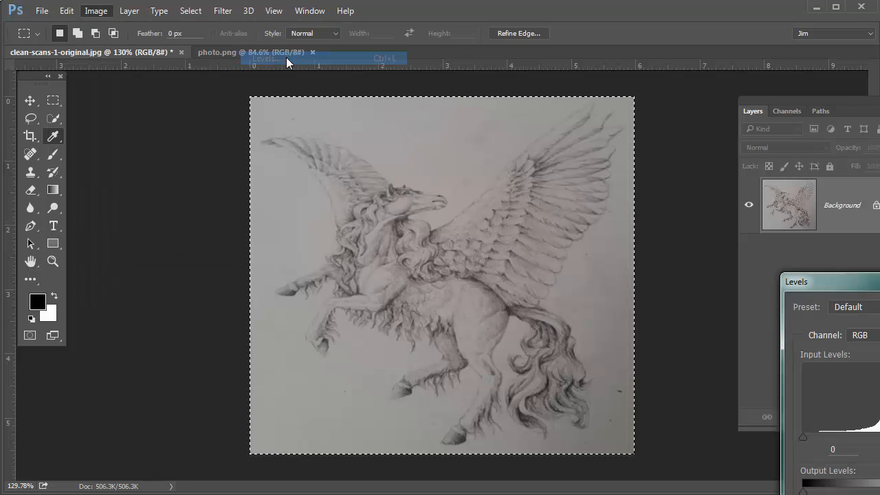
left_click_drag(824, 281, 670, 193)
left_click_drag(849, 101, 797, 85)
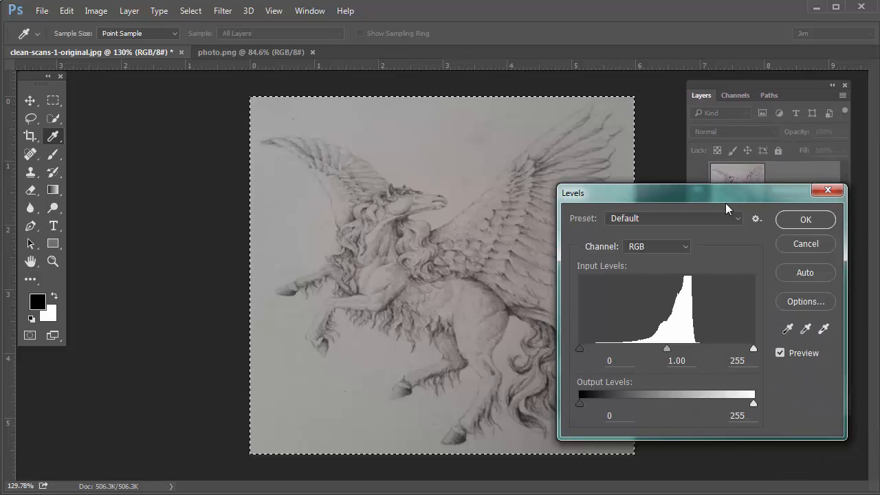
left_click_drag(726, 195, 736, 117)
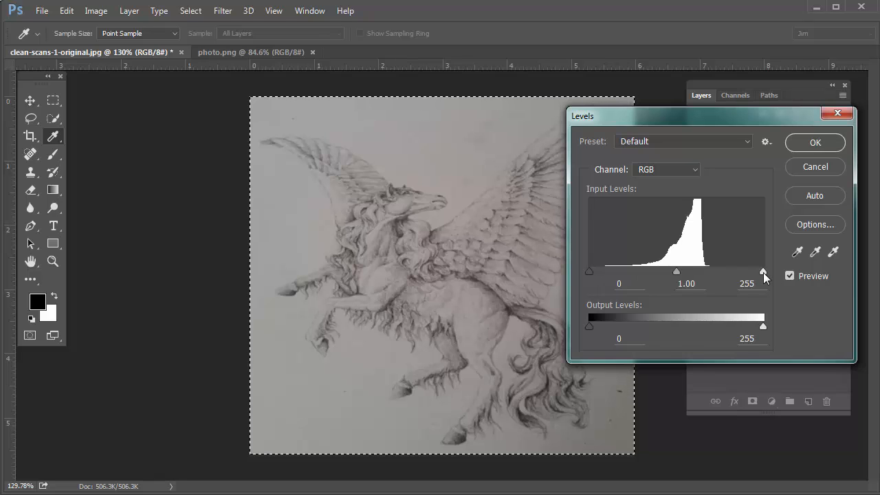
left_click_drag(747, 120, 762, 59)
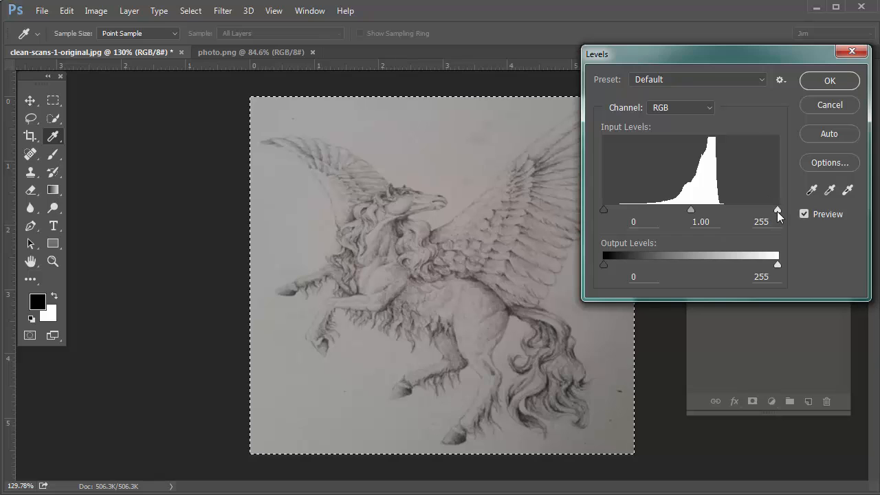
left_click_drag(777, 209, 725, 210)
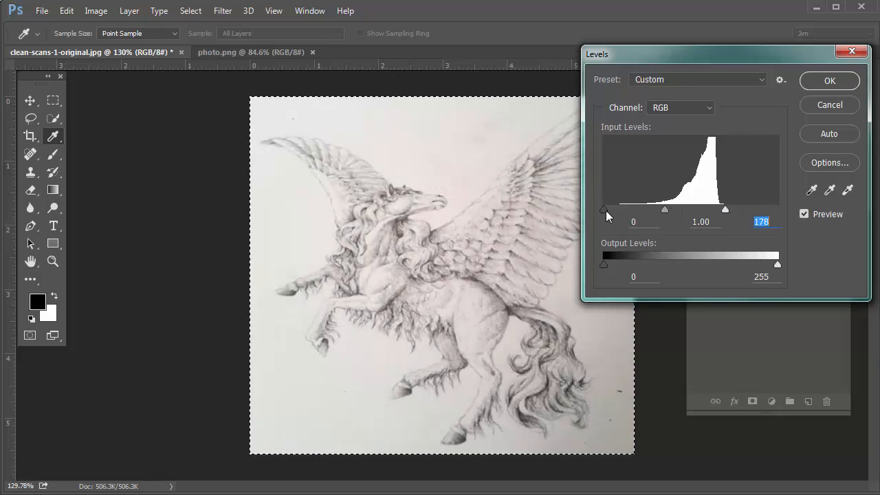
left_click_drag(604, 209, 620, 208)
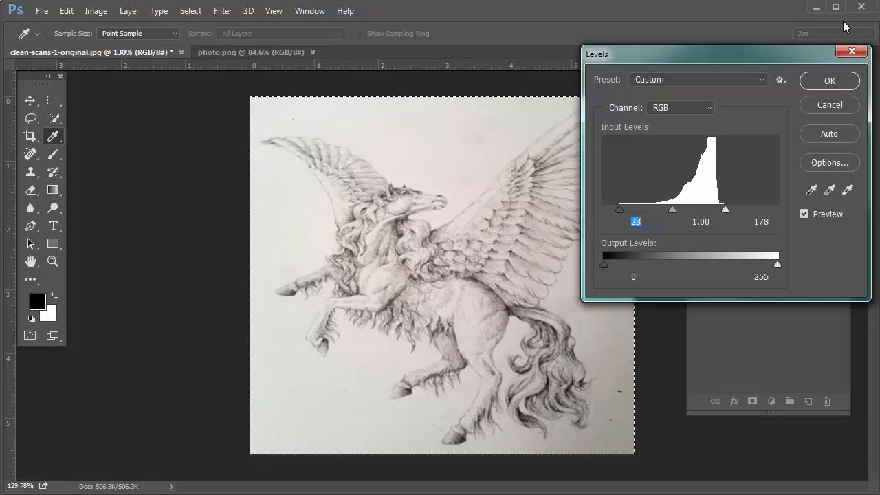
left_click(830, 82)
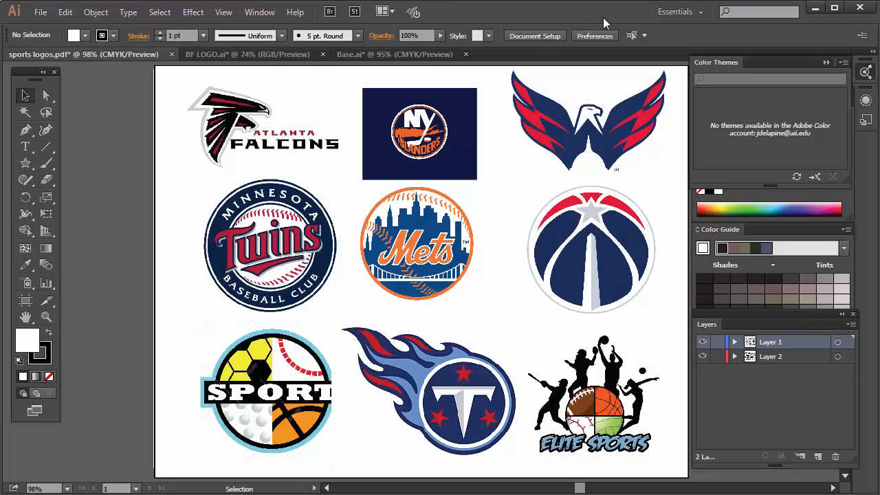
Step: Switch to Illustrator and create a new Letter-size document in portrait orientation, 612 by 792 pt
key("ctrl+n")
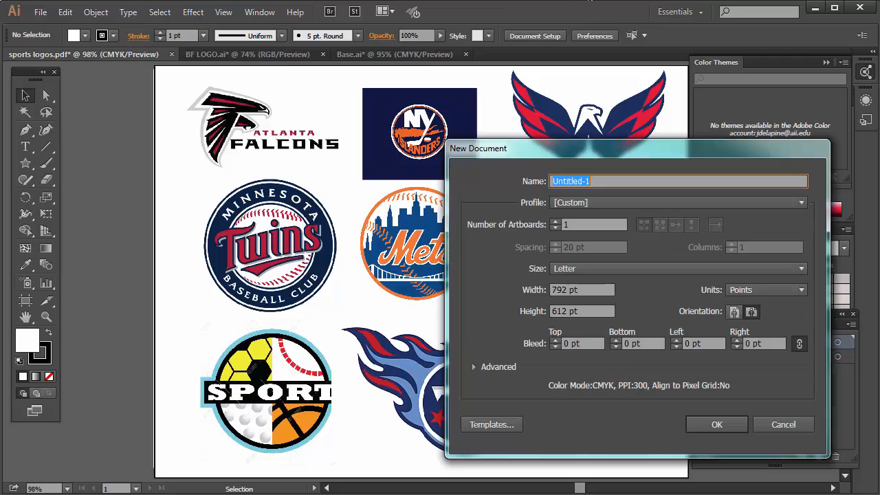
left_click_drag(572, 148, 453, 87)
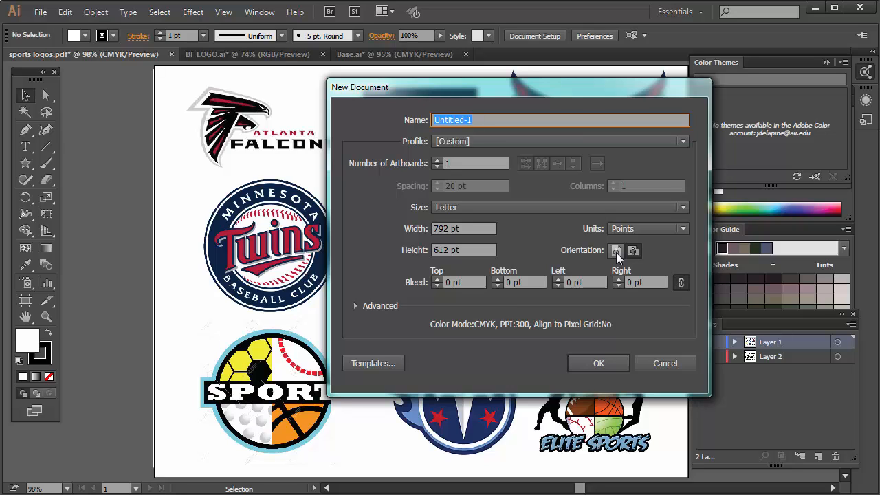
left_click(616, 252)
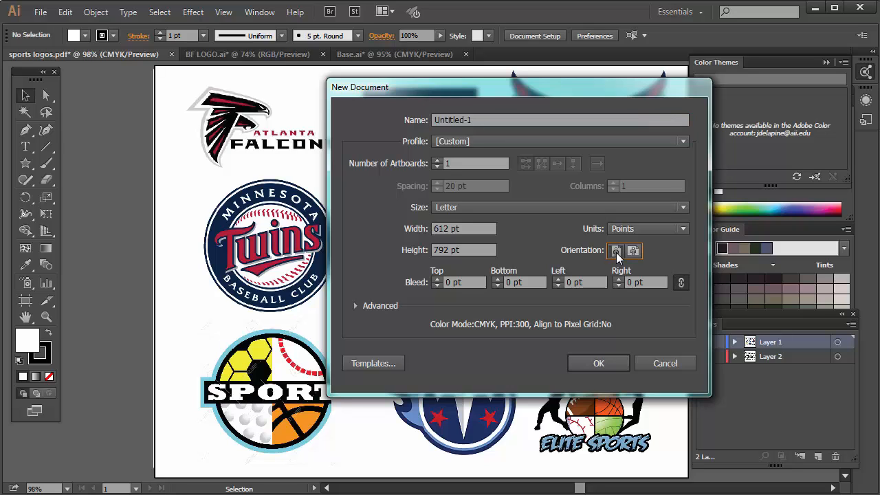
left_click(597, 363)
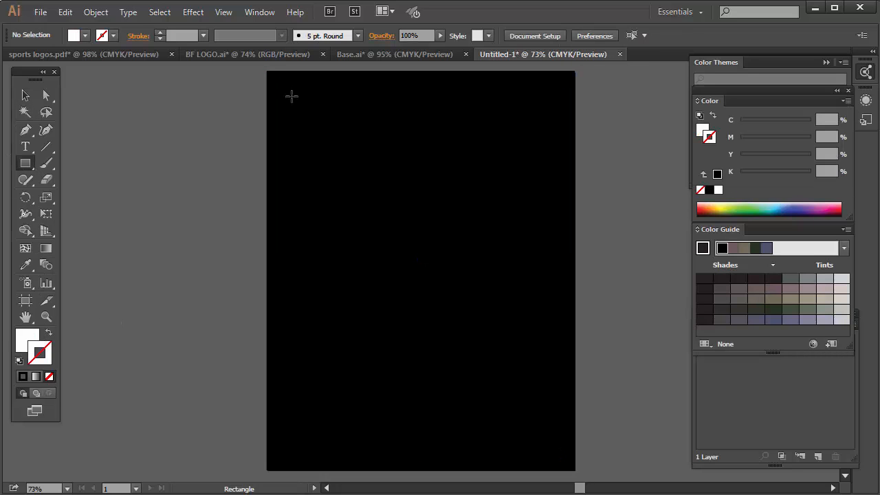
Step: Draw a large white rectangle without a stroke inside the black page, leaving a black border on all sides
left_click_drag(291, 96, 551, 444)
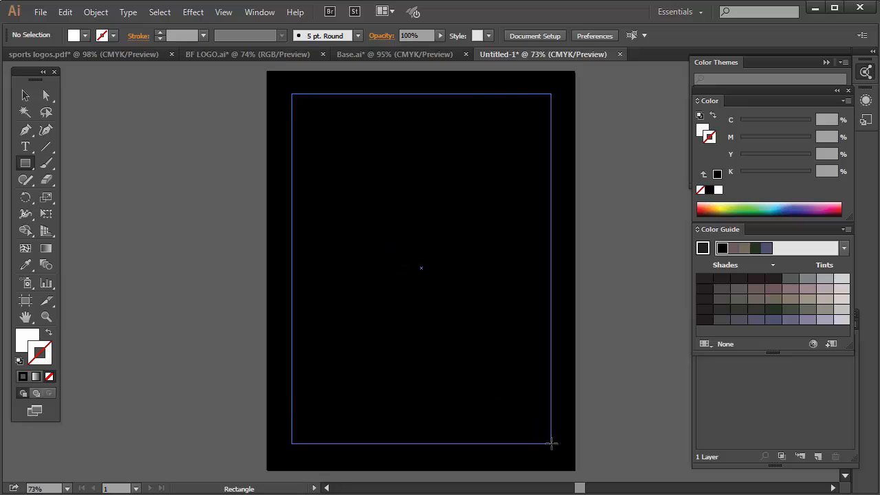
left_click_drag(552, 443, 552, 443)
left_click(25, 94)
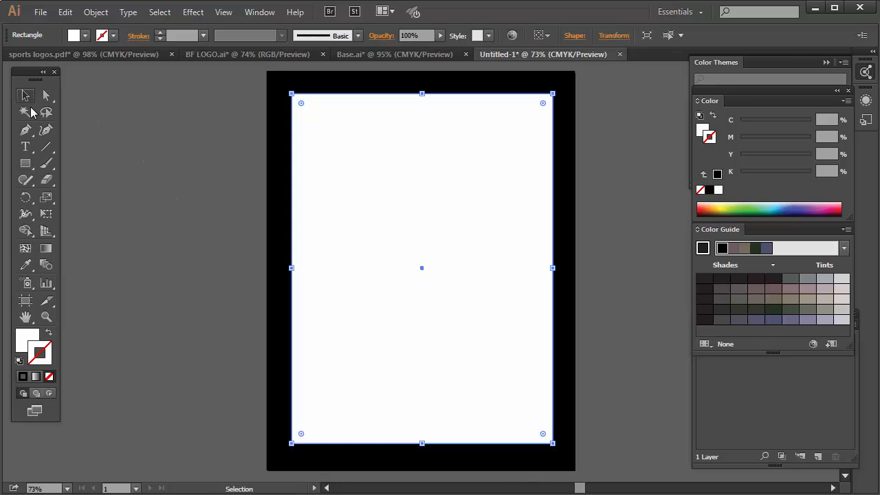
Step: Draw a horizontal 1 pt black line across the lower part of the white rectangle, nearly its full width
left_click(46, 146)
left_click_drag(300, 397, 540, 397)
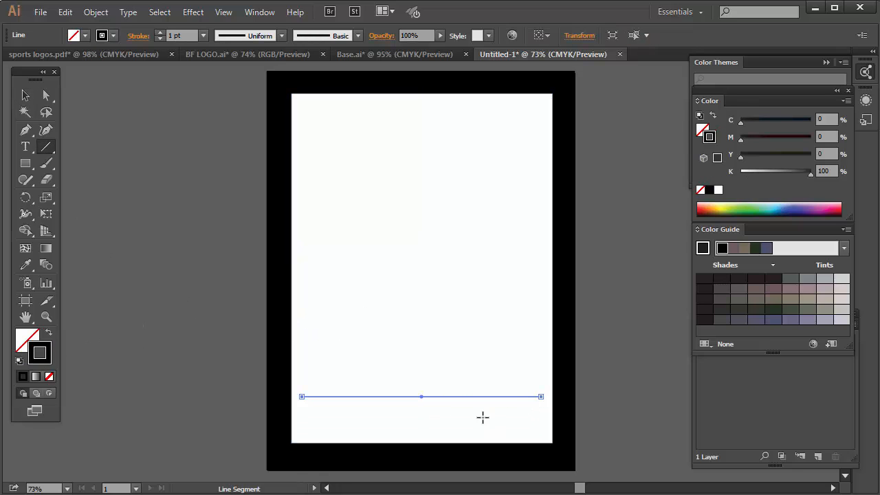
left_click(26, 95)
left_click(450, 410)
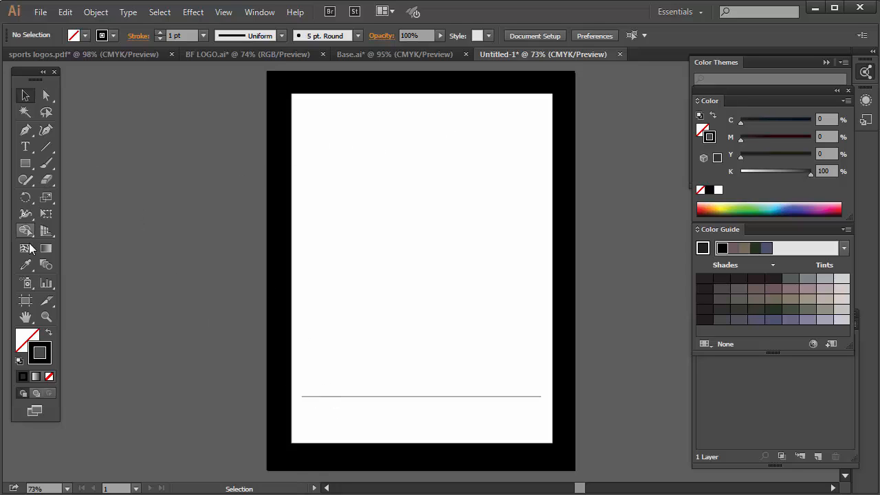
left_click(366, 397)
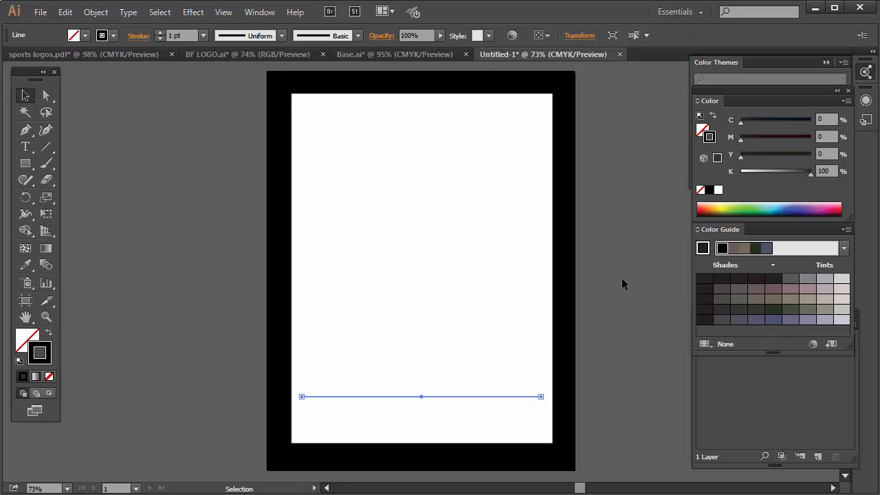
Step: Paste the winged horse drawing, scale it to about 133 by 123 pt and place it in the white area's upper-left corner
key("ctrl+v")
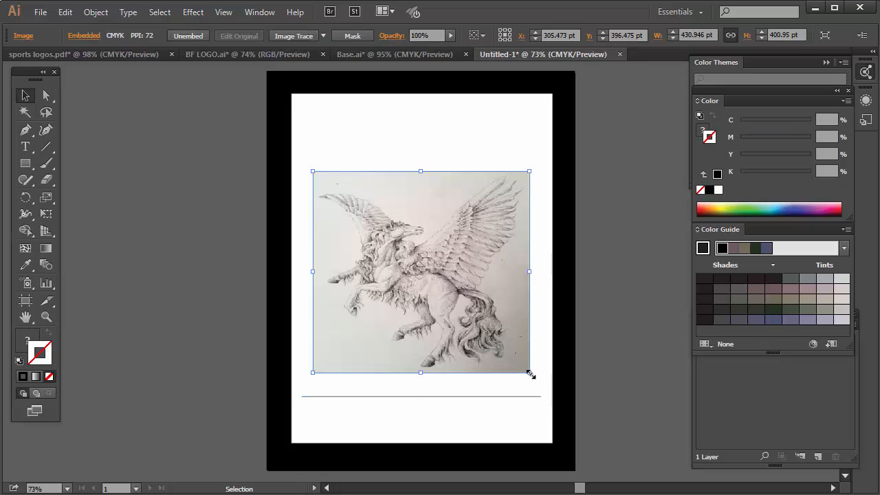
left_click_drag(530, 374, 396, 248)
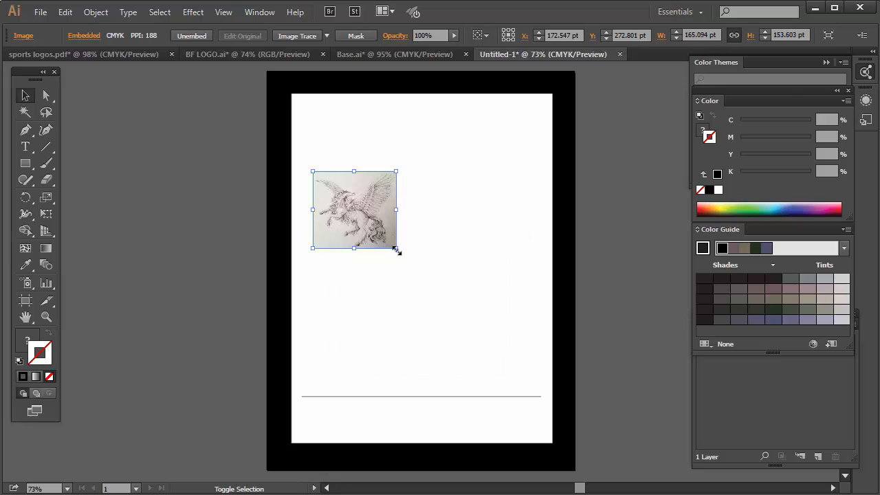
left_click_drag(364, 220, 368, 154)
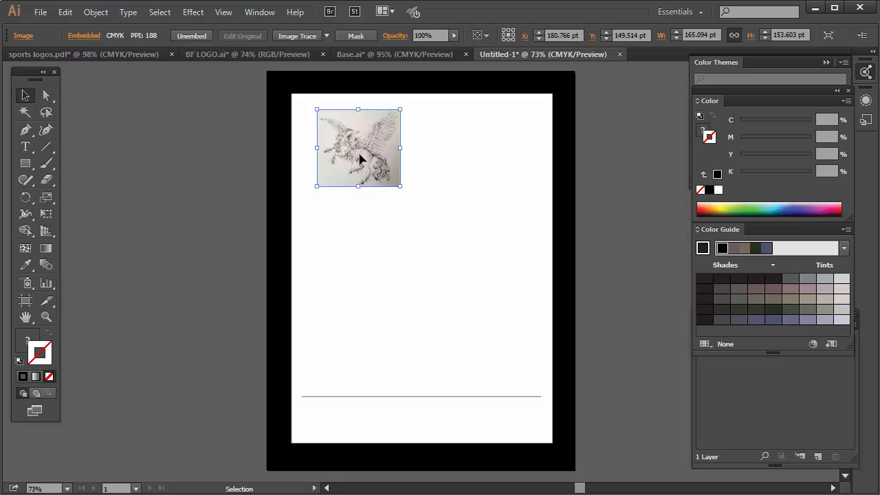
left_click_drag(398, 187, 384, 171)
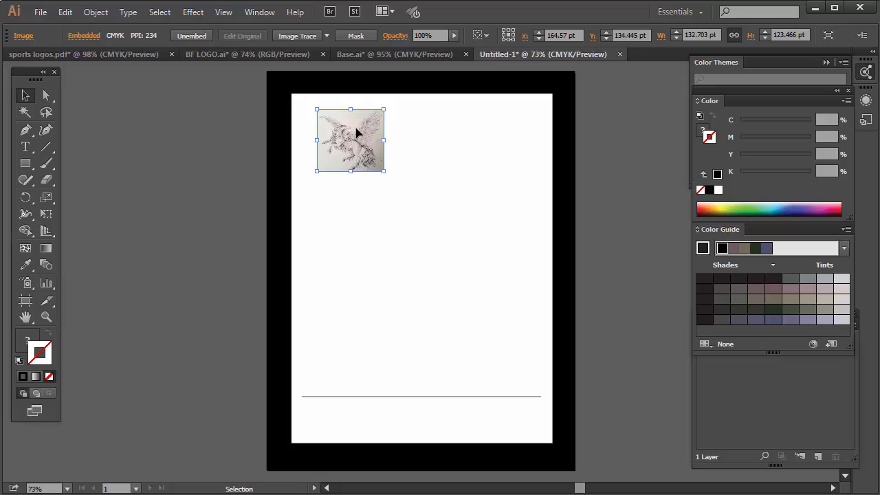
Step: Duplicate the winged horse image into a three-by-three grid, with one more copy centred between the grid and the horizontal line
left_click_drag(357, 132, 374, 291)
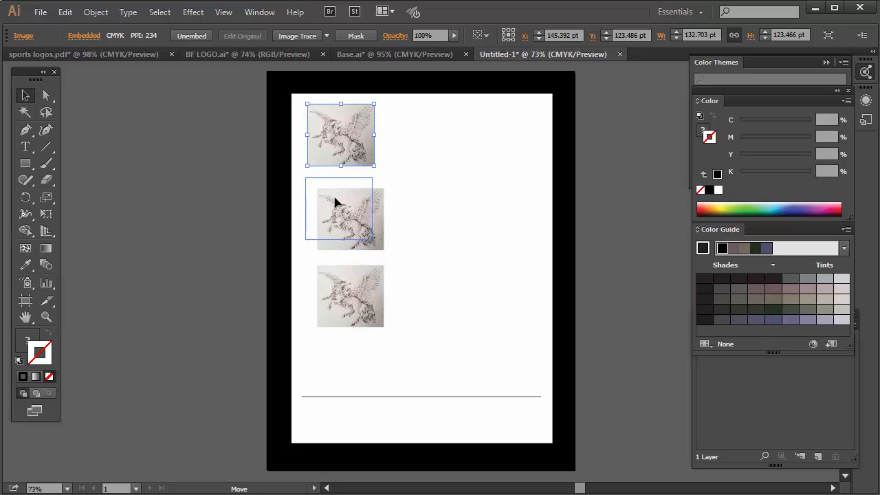
left_click_drag(334, 144, 493, 154)
left_click_drag(418, 285, 425, 360)
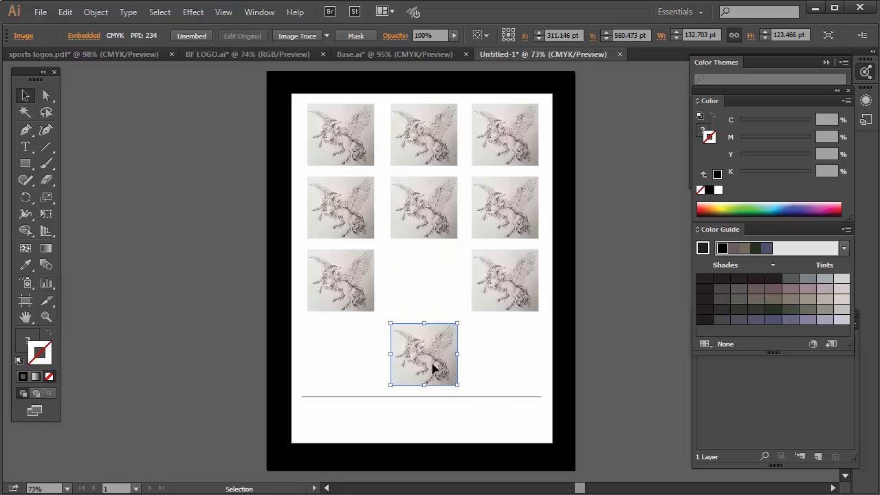
key("ctrl+z")
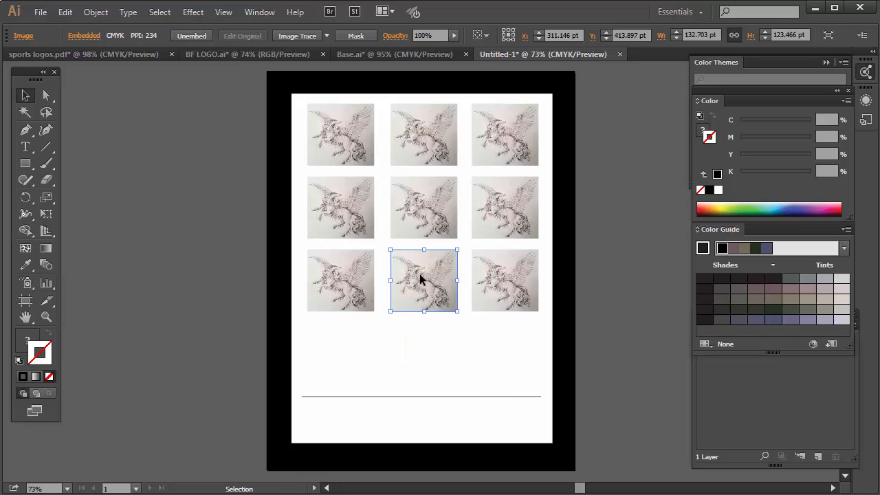
left_click_drag(421, 278, 429, 357)
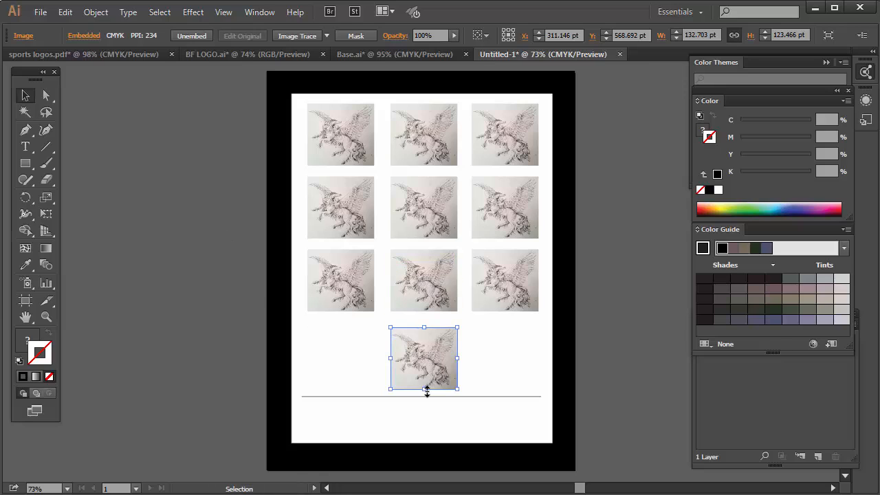
Step: Duplicate the horizontal line upward so that a copy separates each row of winged horse images from the row below
left_click(505, 396)
left_click_drag(505, 395, 467, 286)
key("ctrl+z")
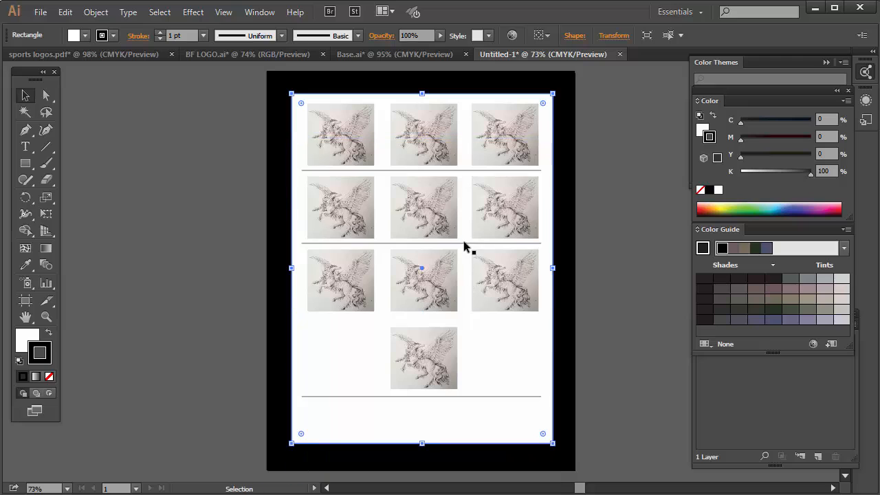
left_click_drag(463, 243, 464, 318)
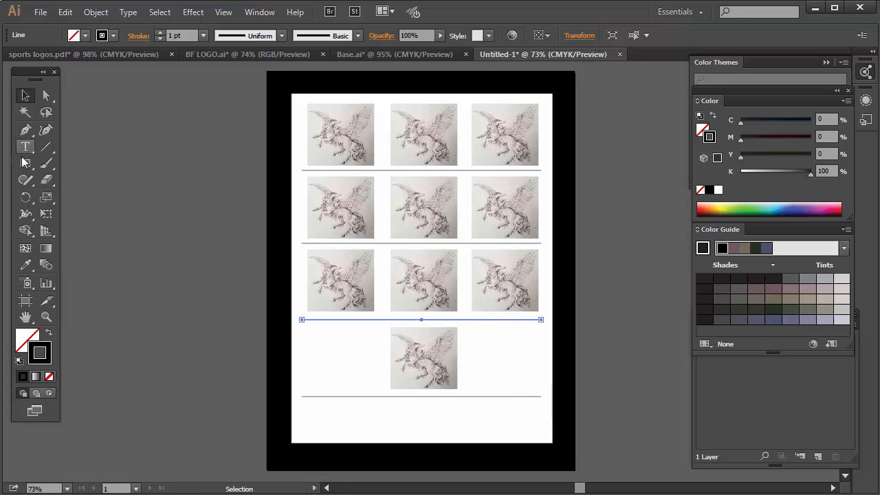
Step: Draw a vertical line between the first and second image columns, duplicate it between the second and third, and deselect it
left_click(46, 147)
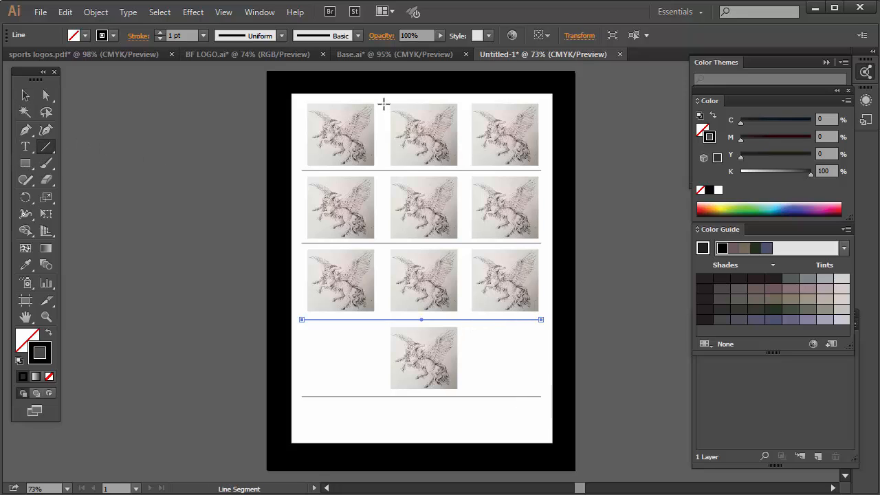
left_click_drag(383, 103, 411, 389)
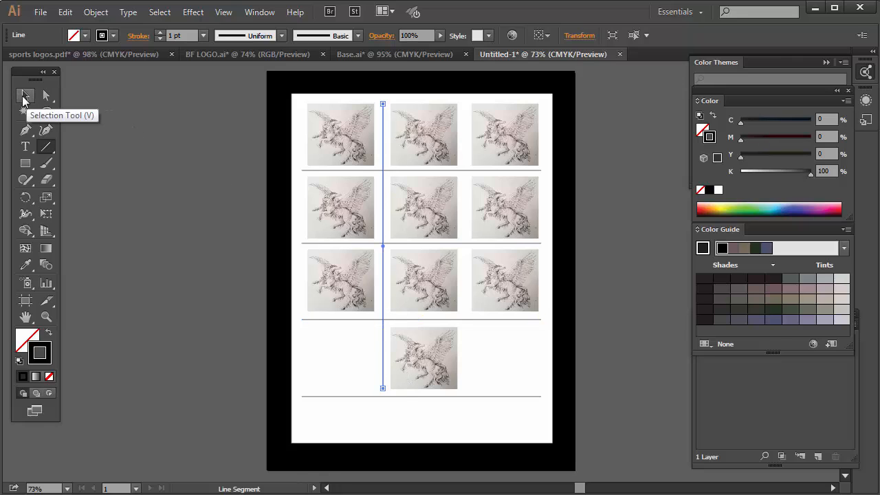
left_click(24, 97)
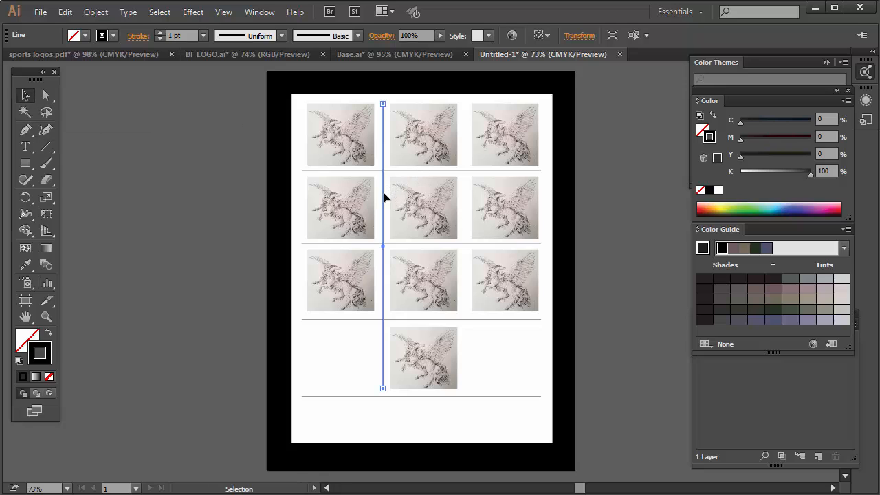
left_click_drag(383, 198, 465, 215)
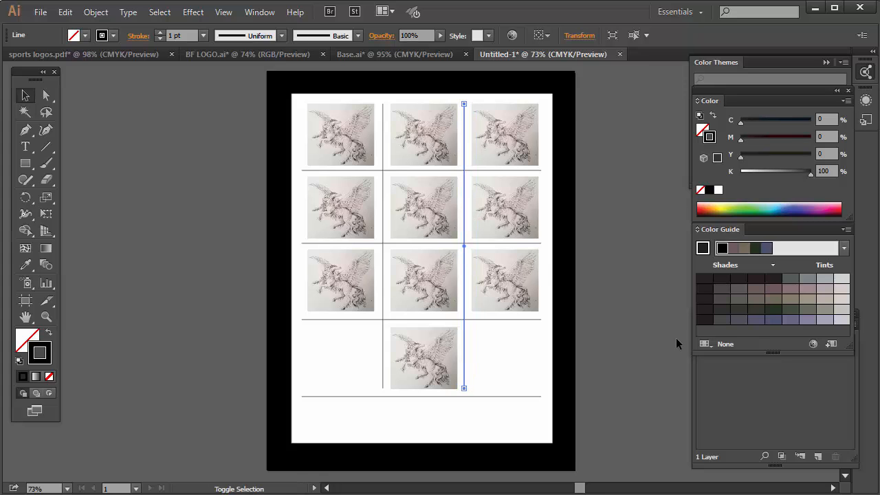
left_click(627, 327)
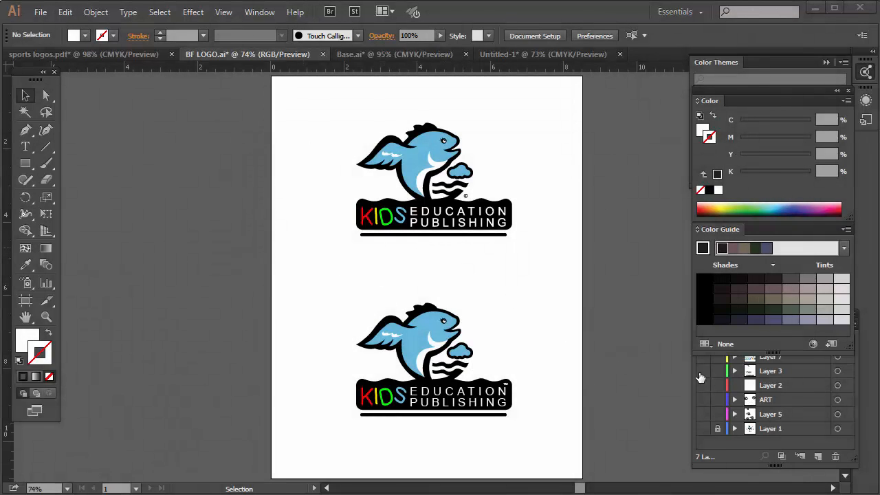
Step: Move the full layer list of BF LOGO.ai to the empty area beside the artboard
left_click(721, 454)
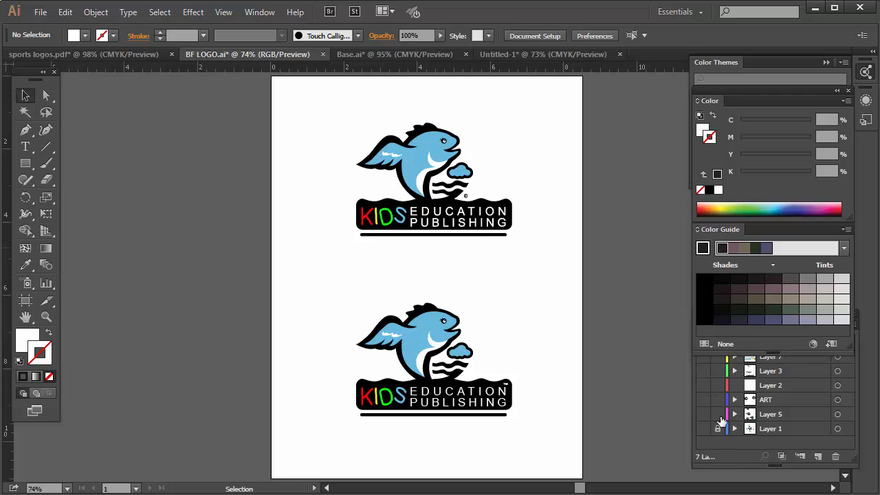
left_click(724, 451)
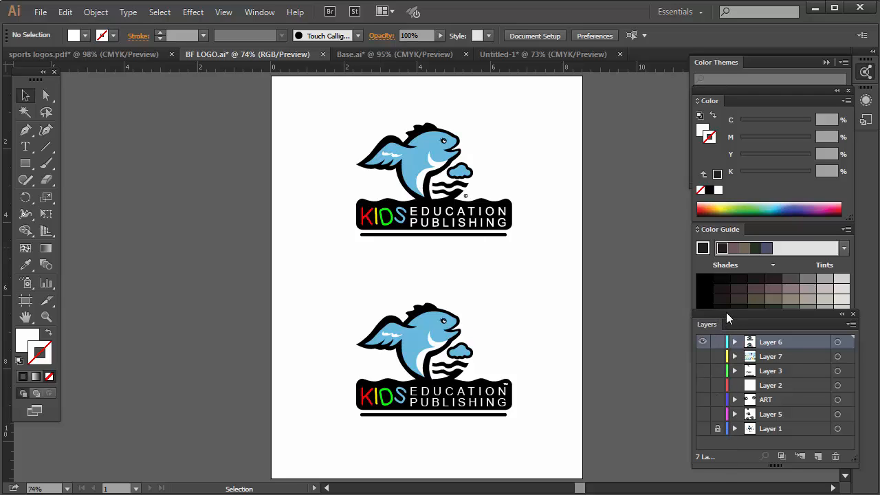
left_click_drag(726, 312, 671, 189)
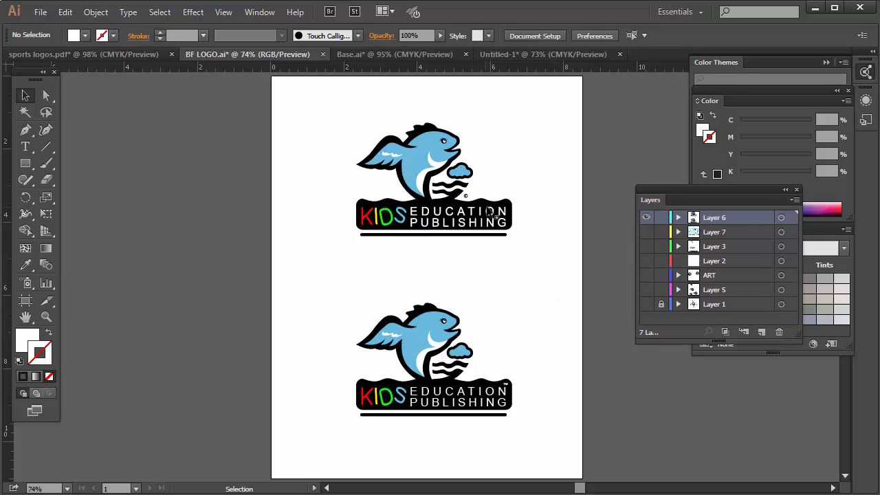
Step: Examine both fish logos enlarged in Outline view, select the lower logo's EDUCATION PUBLISHING text, and return to Preview
key("ctrl+space")
left_click(431, 197, "ctrl")
key("space")
left_click_drag(443, 395, 402, 285)
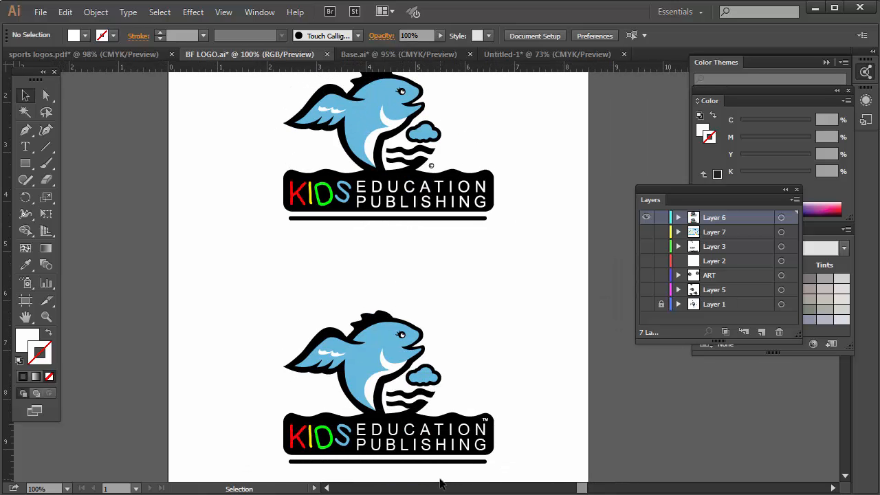
key("ctrl+y")
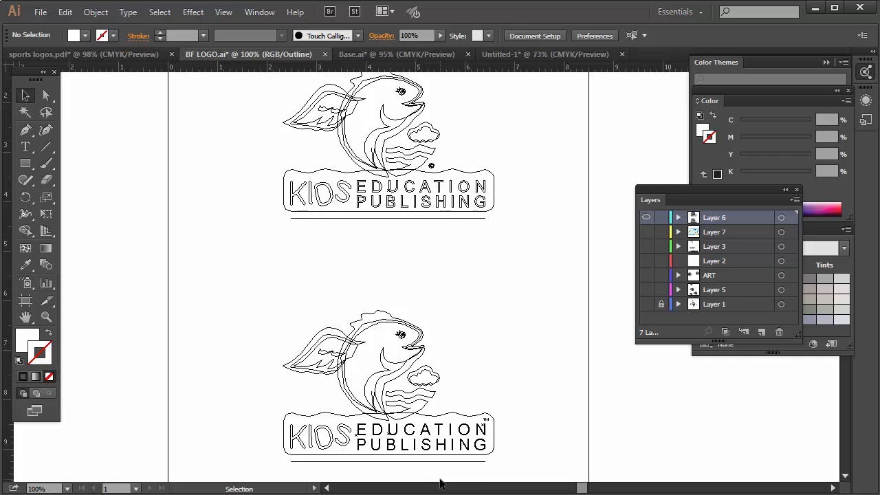
left_click(439, 439)
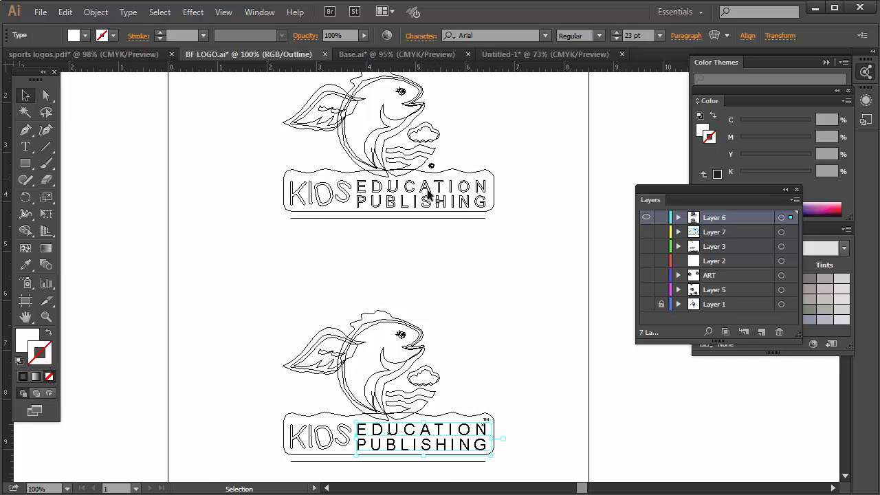
scroll(532, 268, "up", 2)
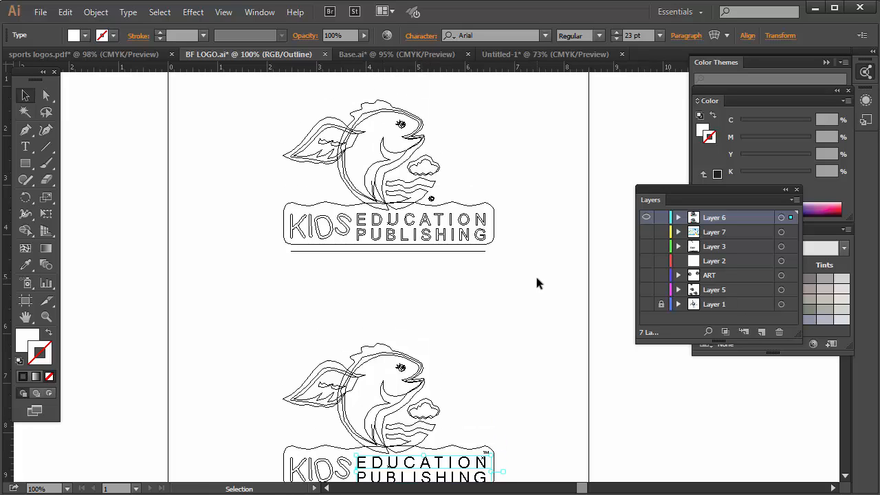
scroll(536, 283, "down", 2)
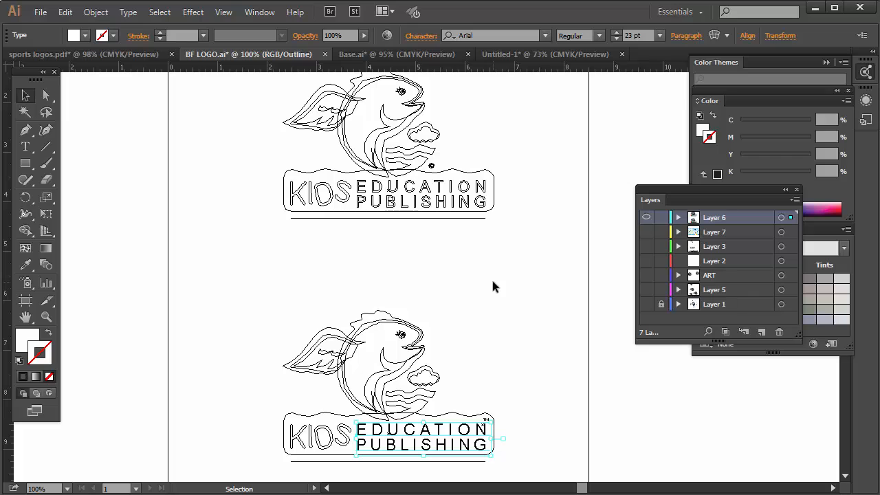
key("ctrl+y")
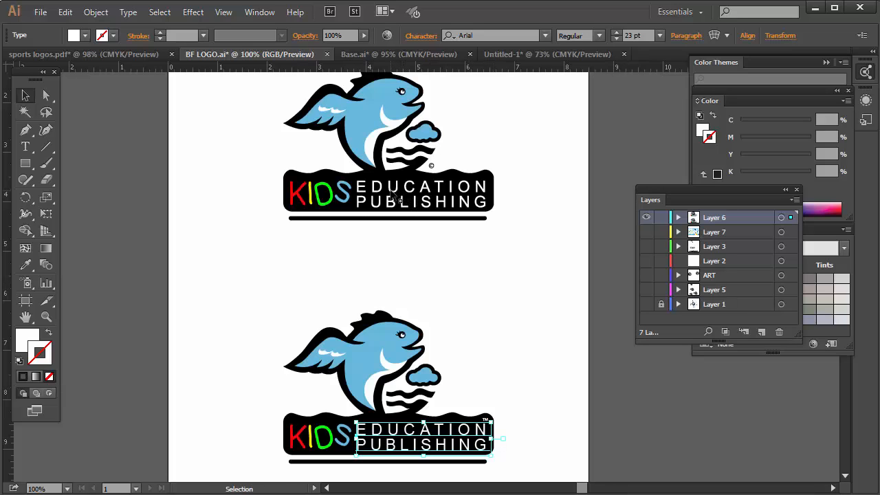
Step: Show Layer 7 and hide Layer 6 to view the whole book cover artwork
scroll(499, 278, "up", 2)
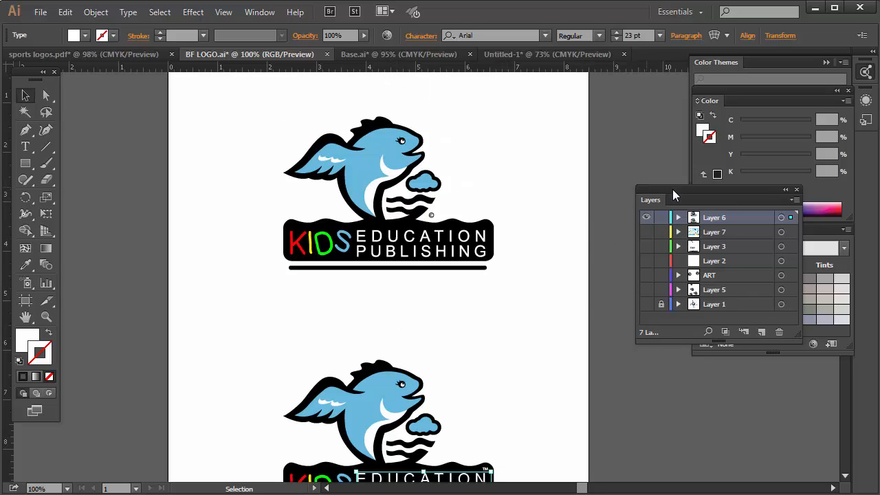
left_click_drag(672, 195, 651, 137)
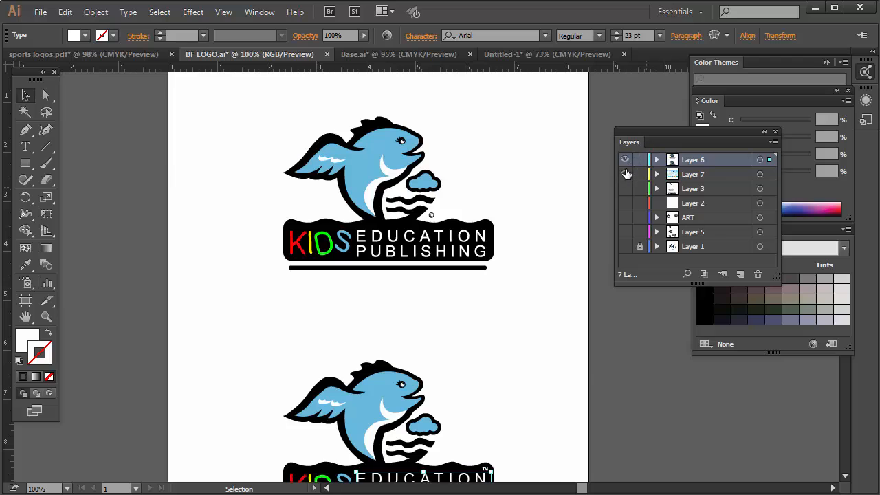
left_click(624, 174)
left_click(625, 160)
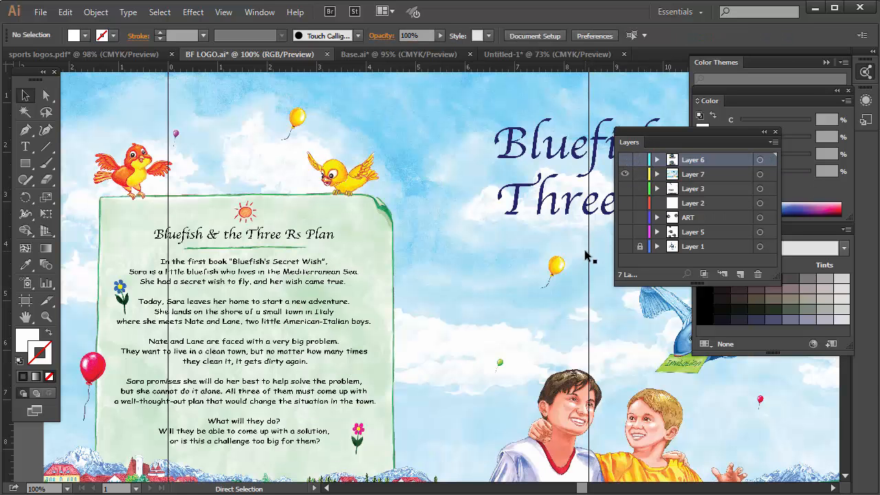
key("ctrl+0")
key("space")
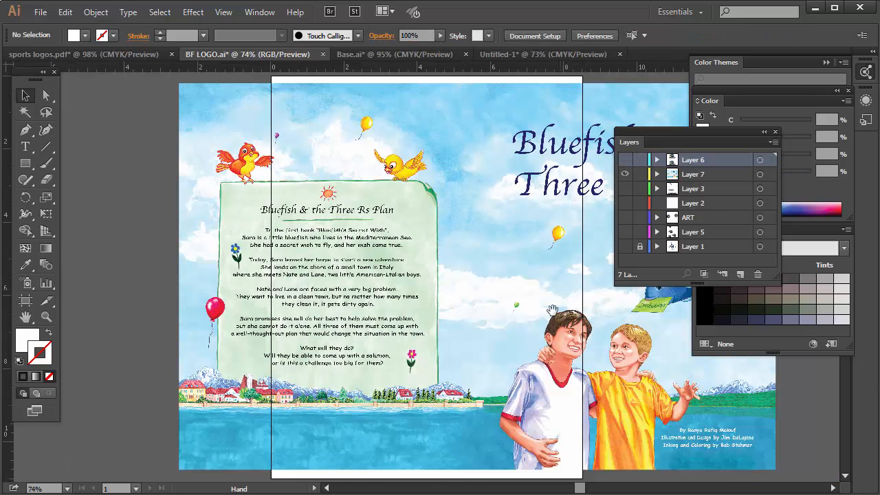
left_click_drag(520, 312, 419, 310)
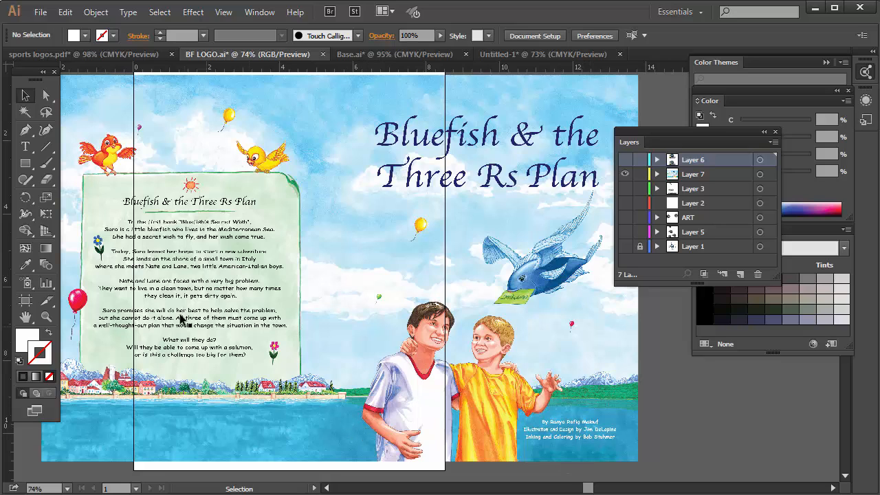
Step: Hide Layer 7 and view the lettering variations on Layer 3, followed by the fish variations on Layer 5
left_click(624, 176)
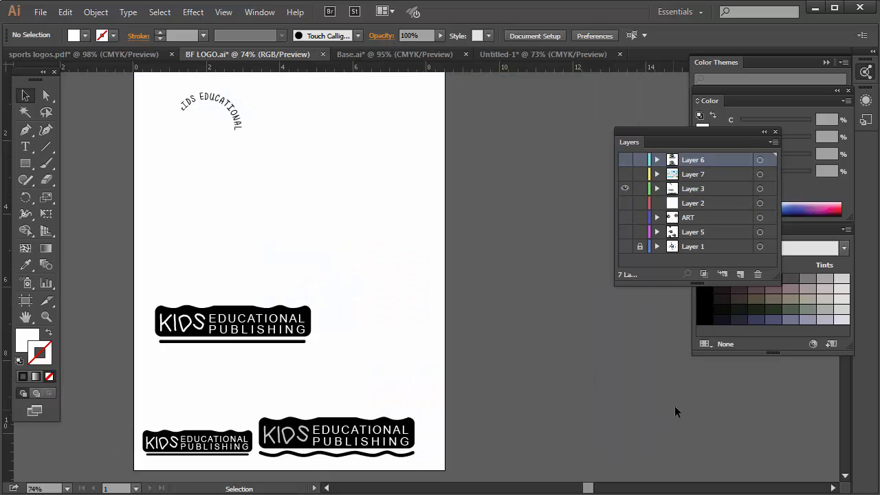
left_click(625, 231)
left_click(624, 188)
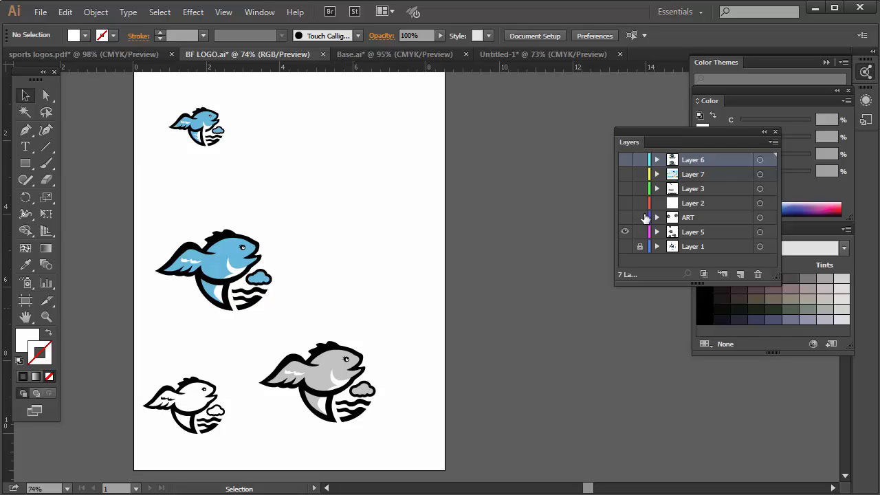
Step: View the ART layer briefly, hide it and Layer 5, and show the reference logo on Layer 1 together with Layer 6
left_click(625, 217)
left_click(624, 246)
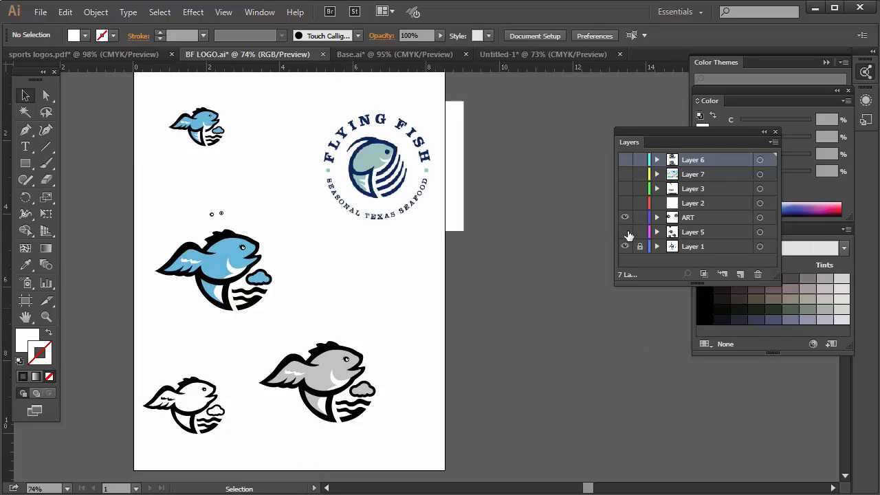
left_click(625, 218)
left_click(625, 231)
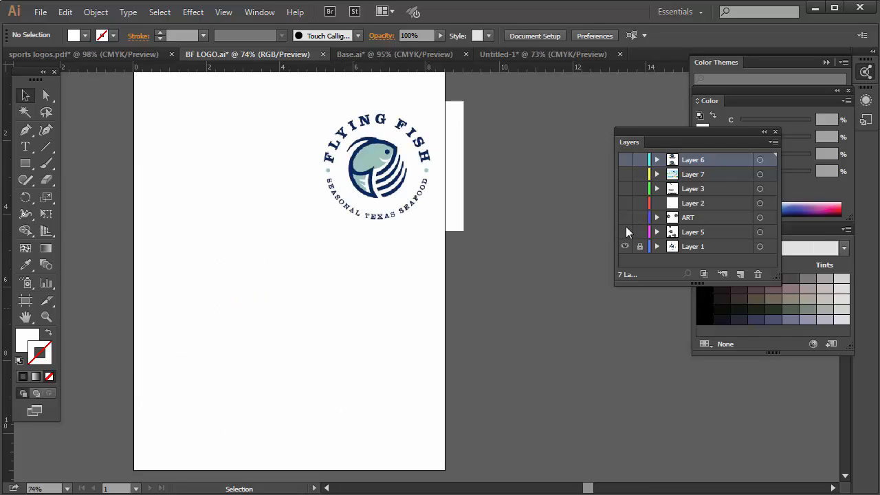
left_click(624, 159)
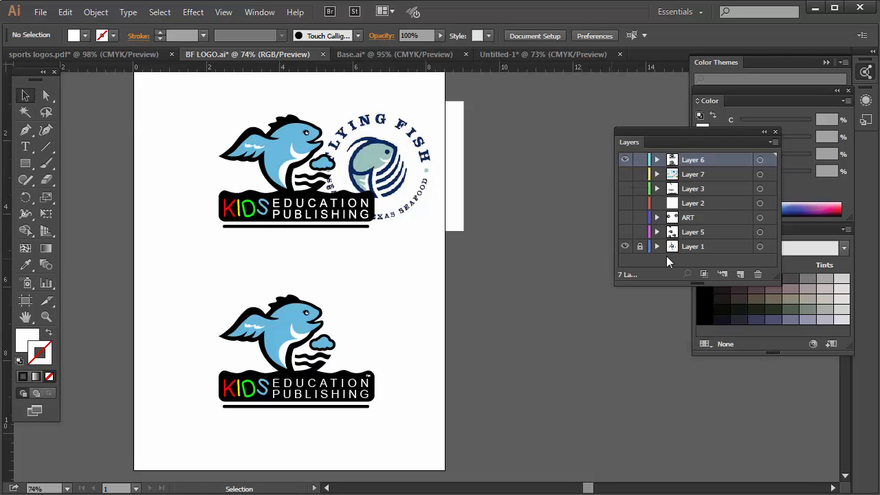
Step: Unlock Layer 1 and move the Flying Fish logo image beside the gap between the two fish logos, overhanging the artboard edge
left_click(639, 246)
left_click_drag(407, 176, 408, 292)
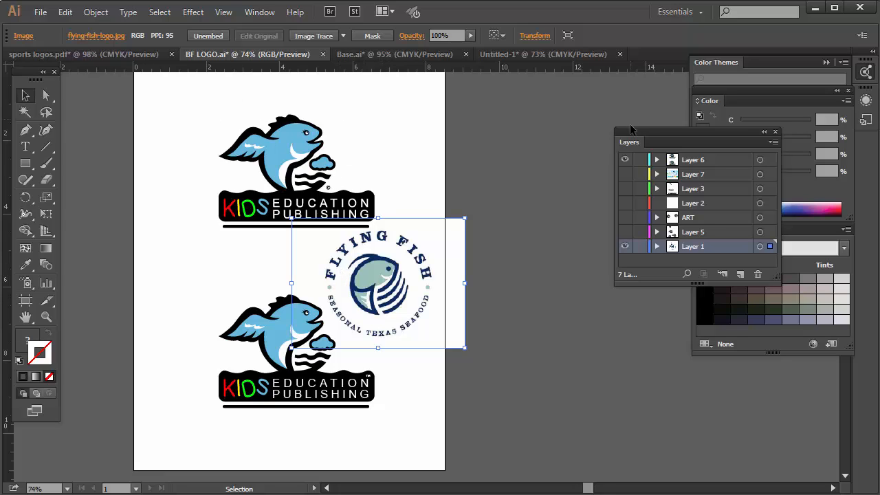
left_click_drag(380, 285, 440, 282)
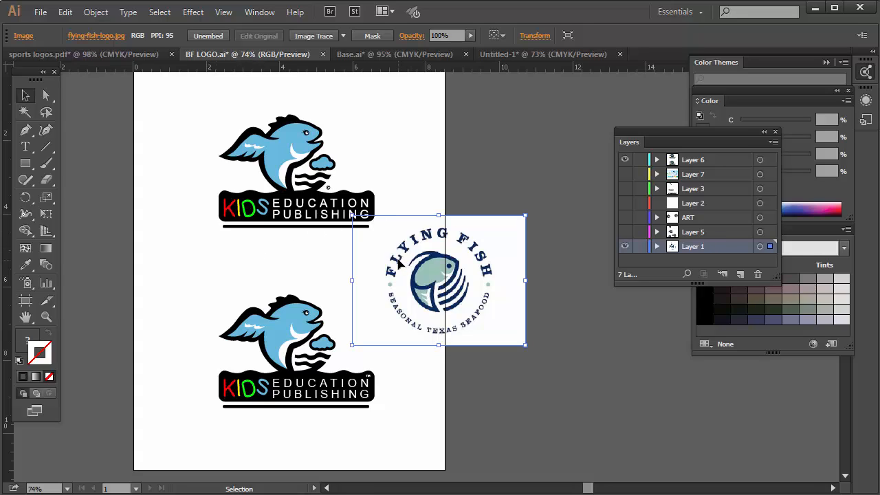
left_click_drag(398, 264, 401, 286)
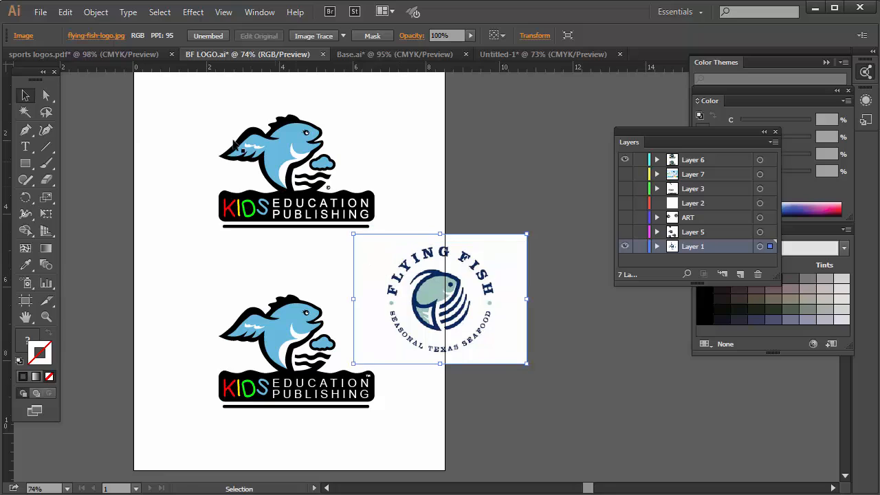
Step: Compare the fish logos with the Flying Fish image close up, deselect everything and switch to Outline view
left_click(245, 231, "ctrl")
left_click_drag(369, 301, 316, 269)
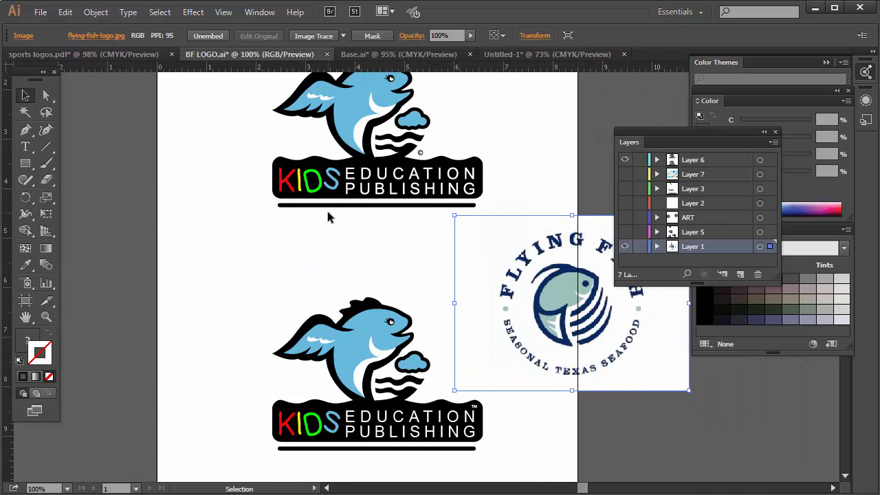
left_click(309, 195)
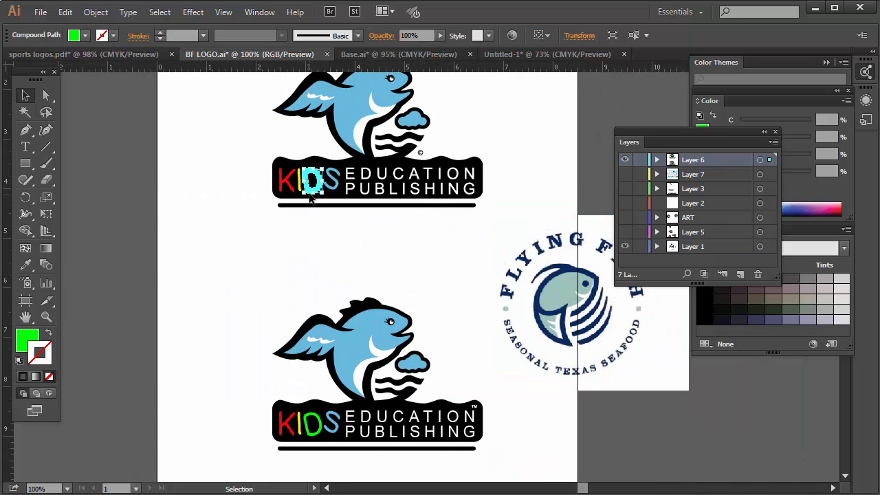
left_click(357, 278)
key("ctrl+y")
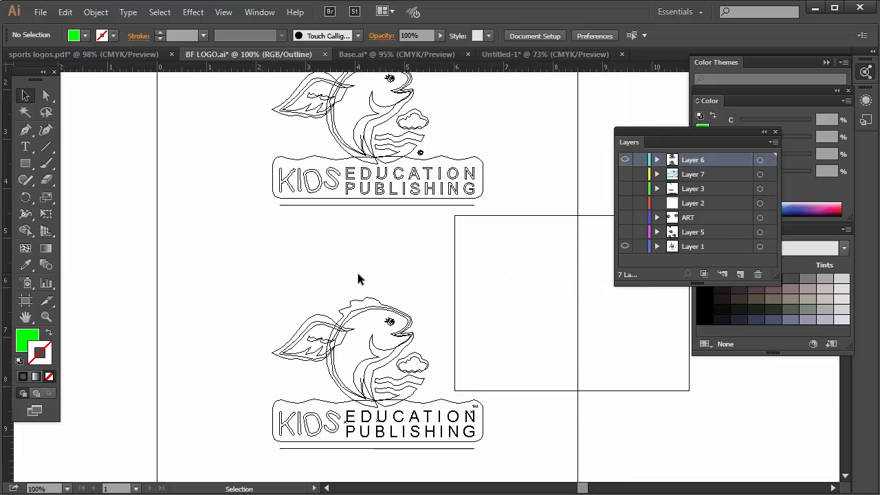
Step: Show all layers in Outline view to examine the overlapping artwork, hide all except Layer 6, and return to Preview at 200%
left_click_drag(625, 174, 624, 244)
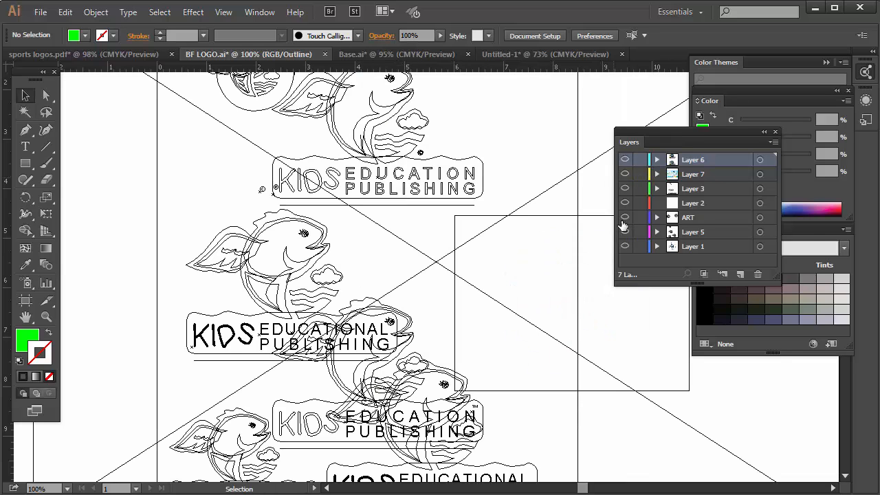
left_click(226, 350)
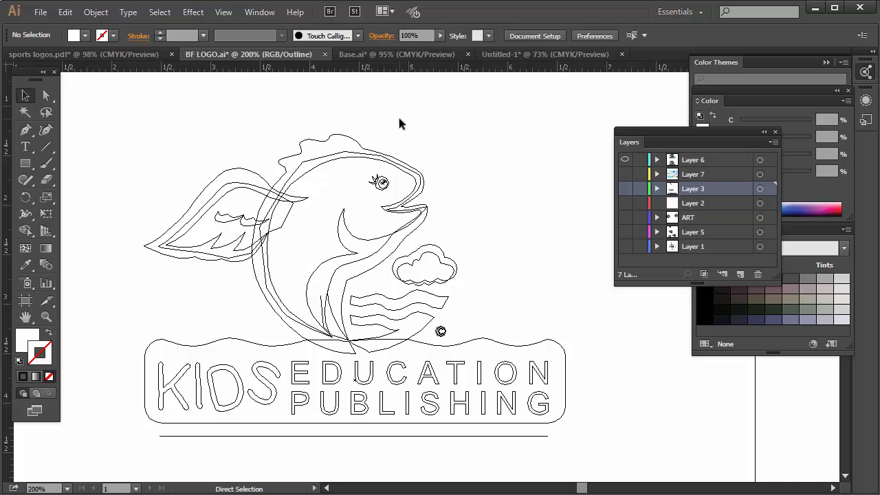
key("ctrl+y")
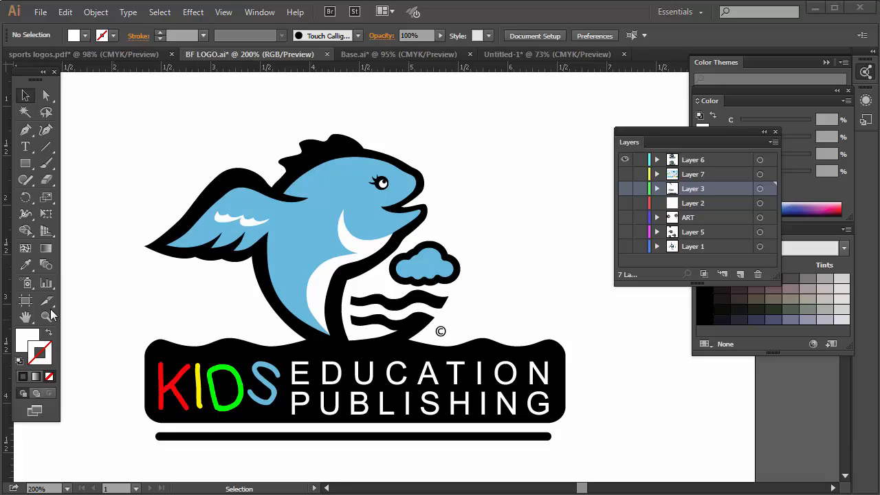
Step: Make Layer 6 the active layer and add a © symbol as point text in the blank area beside the fish's head
left_click(25, 148)
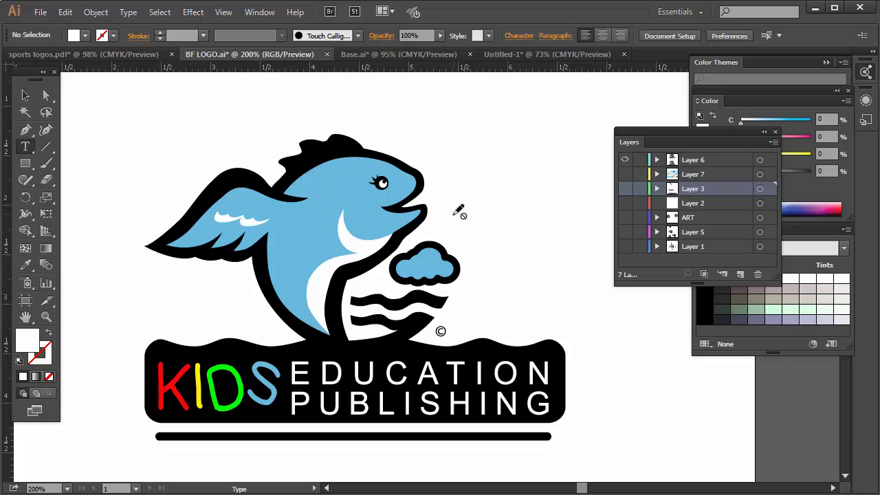
left_click(710, 162)
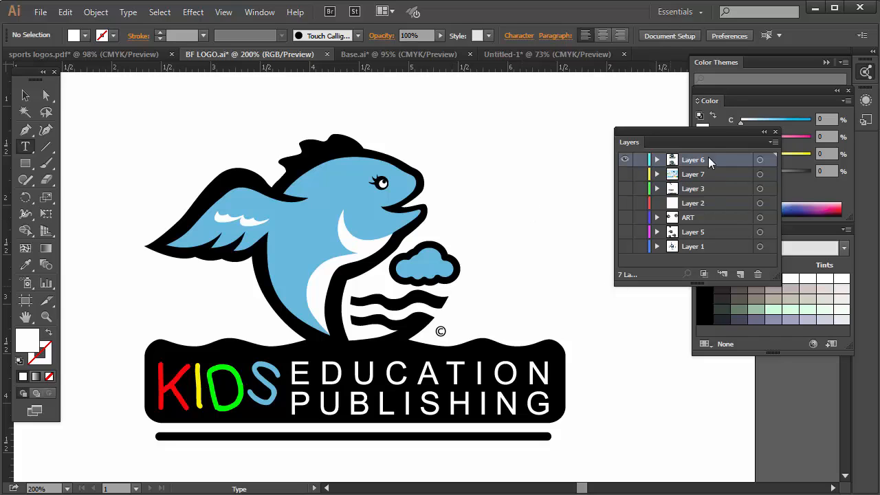
left_click(523, 176)
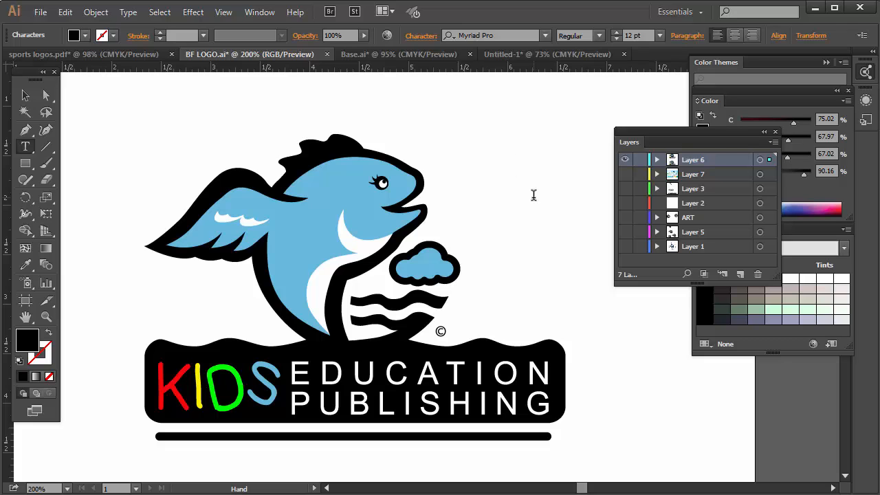
type("©")
Step: Scale the new © text up to about 51 pt and deselect it
left_click(26, 95)
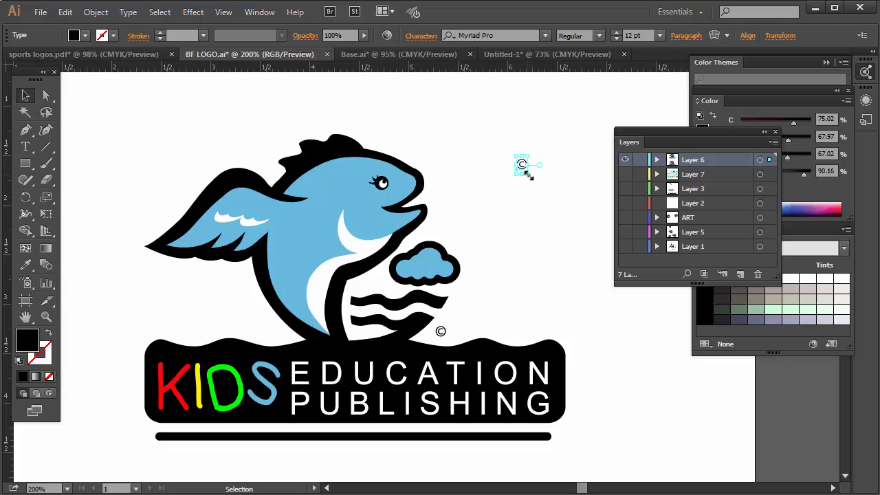
left_click_drag(527, 174, 564, 233)
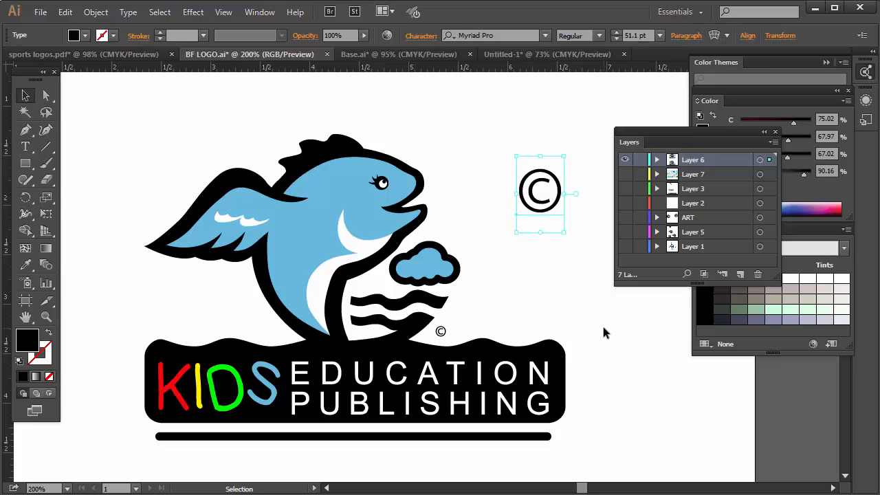
left_click(602, 328)
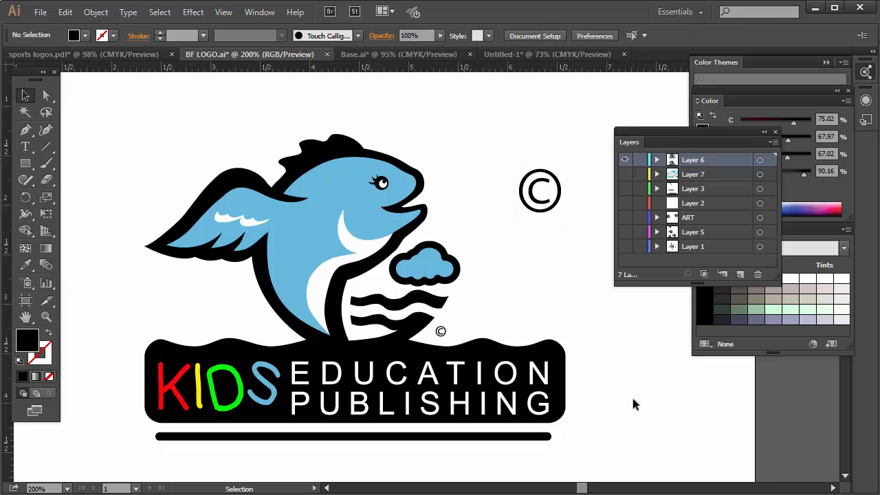